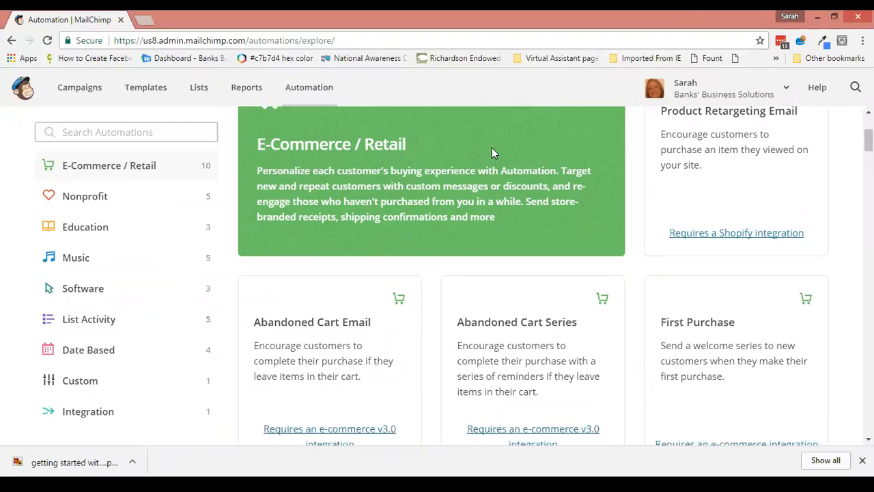
- Create a Custom Event Workflow automation named "Test automation" for the Campaign Test List
{"action": "scroll", "coordinate": [491, 148], "scroll_direction": "down", "scroll_amount": 1}
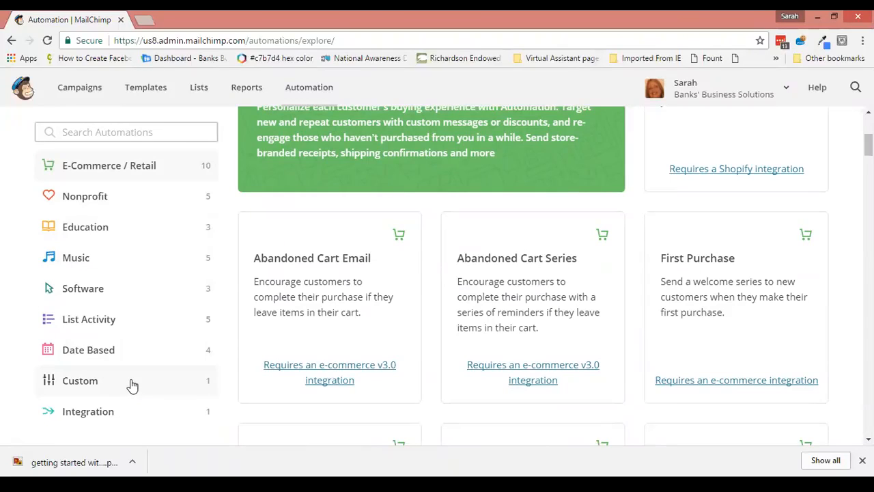
{"action": "left_click", "coordinate": [80, 380]}
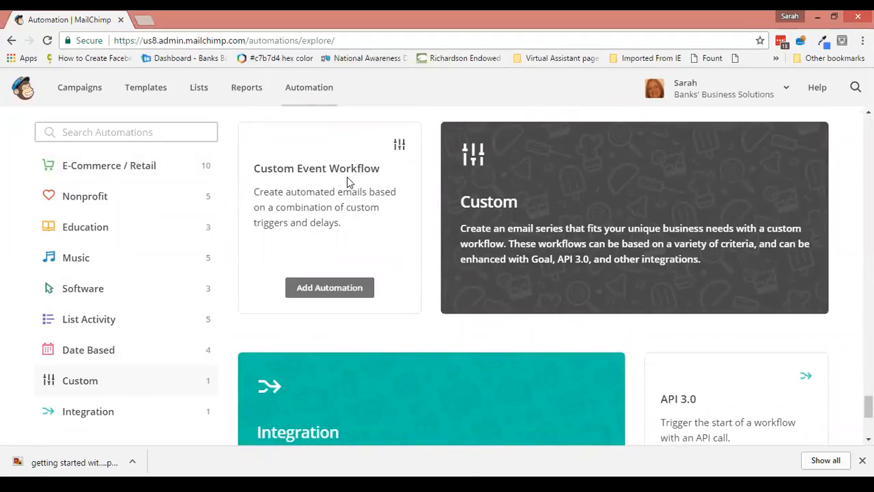
{"action": "left_click", "coordinate": [340, 291]}
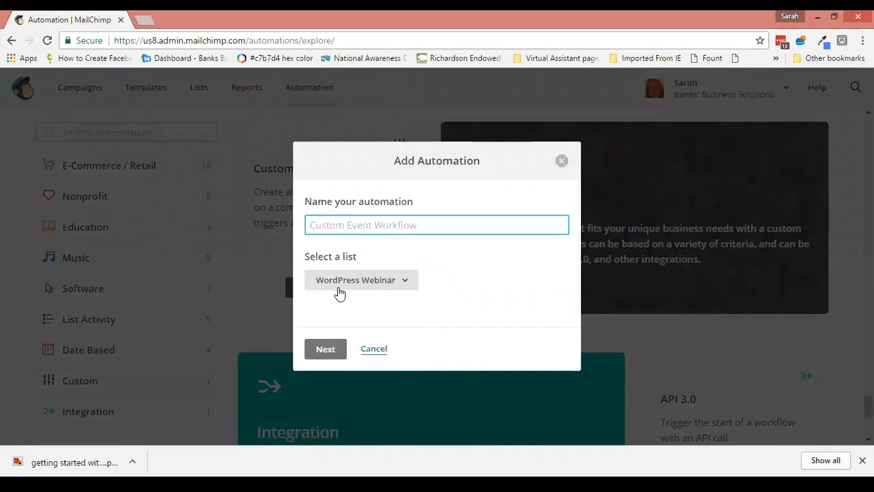
{"action": "type", "text": "Test automation"}
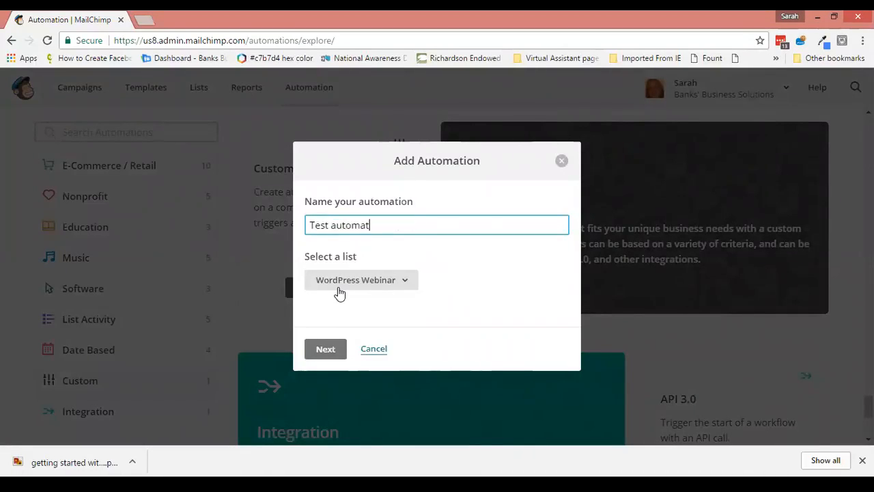
{"action": "left_click", "coordinate": [340, 283]}
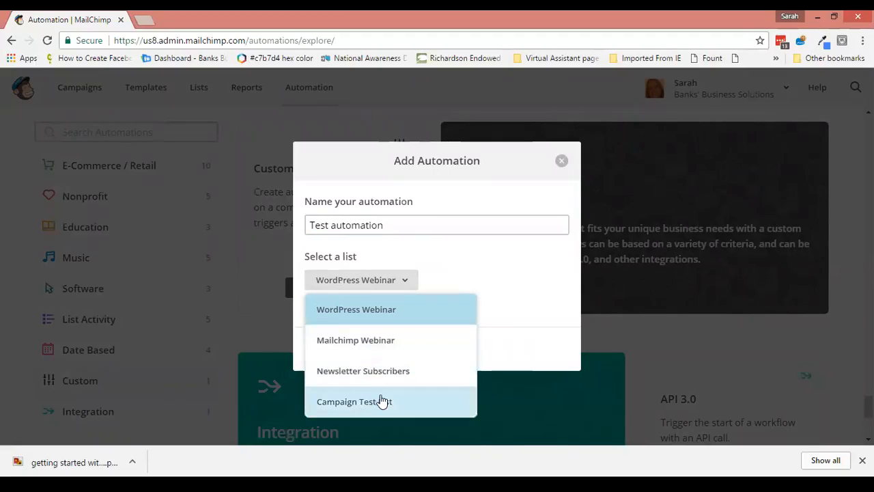
{"action": "left_click", "coordinate": [340, 403]}
{"action": "left_click", "coordinate": [329, 352]}
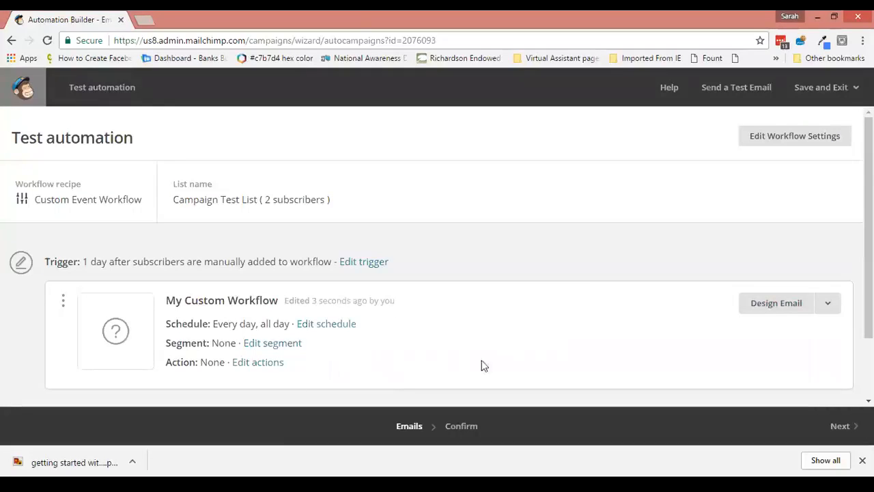
- Change the workflow's trigger from manual add to the list management trigger Signup
{"action": "left_click", "coordinate": [368, 262]}
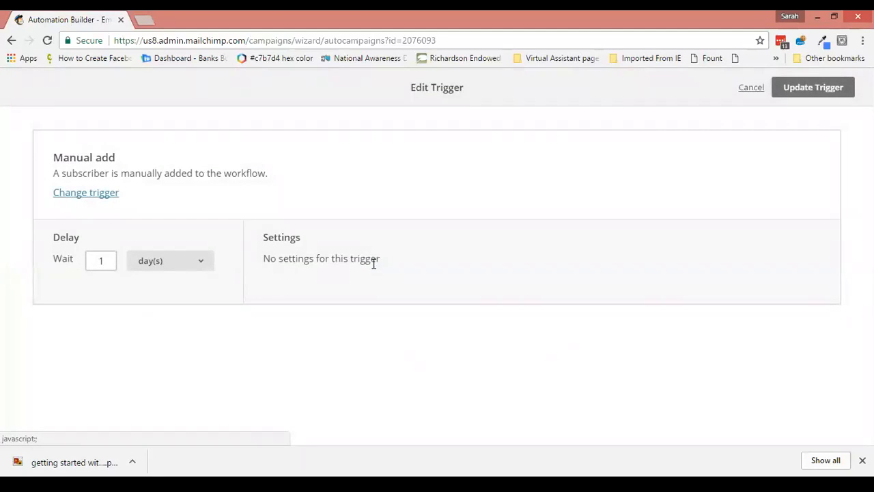
{"action": "left_click", "coordinate": [94, 197]}
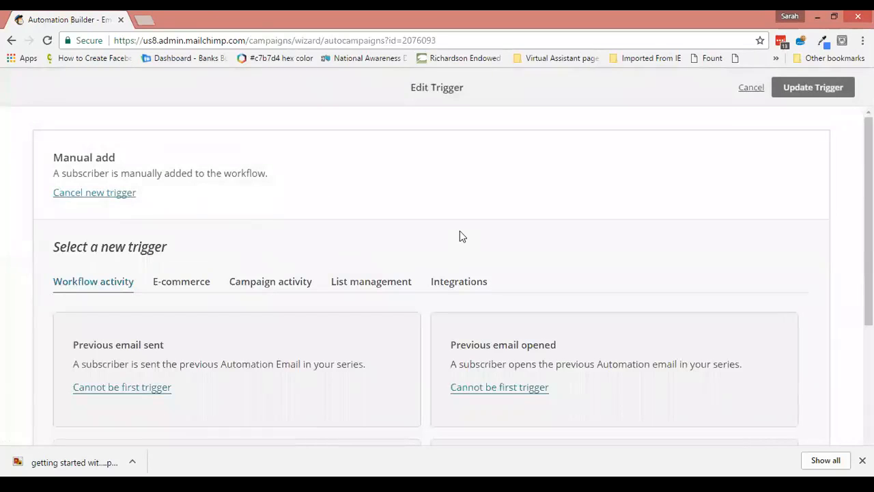
{"action": "scroll", "coordinate": [461, 236], "scroll_direction": "down", "scroll_amount": 1}
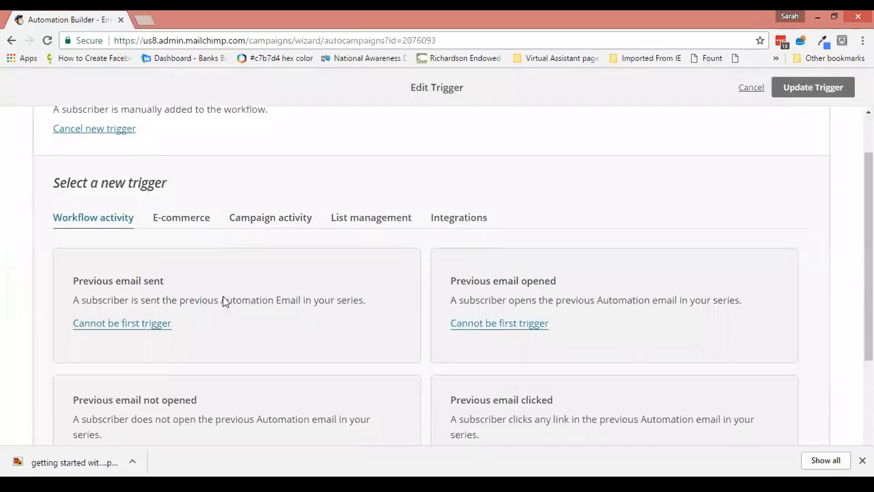
{"action": "scroll", "coordinate": [528, 371], "scroll_direction": "down", "scroll_amount": 2}
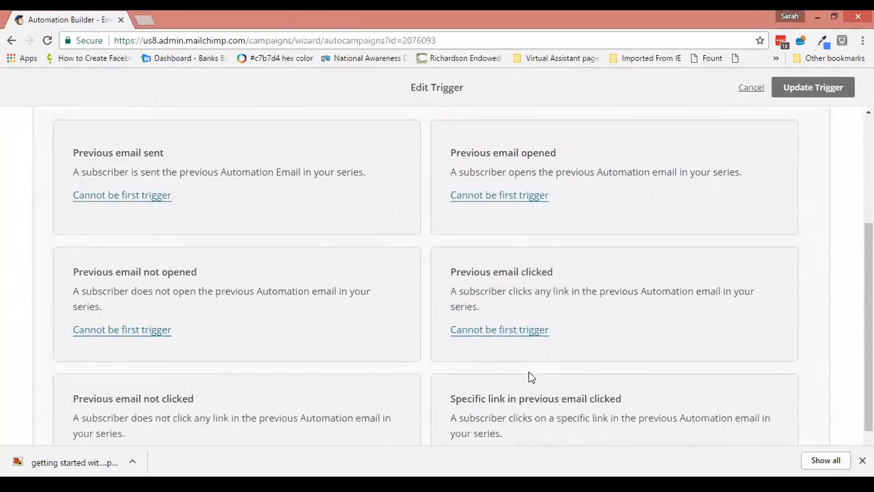
{"action": "scroll", "coordinate": [205, 307], "scroll_direction": "up", "scroll_amount": 2}
{"action": "left_click", "coordinate": [179, 224]}
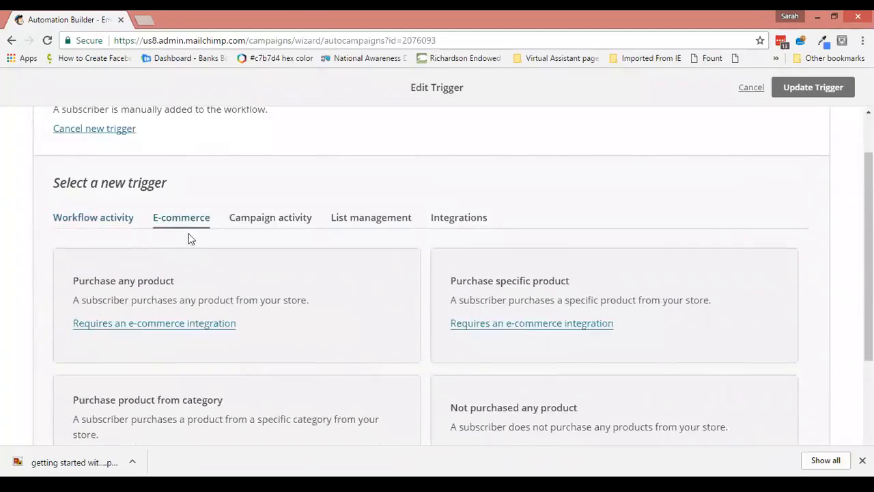
{"action": "left_click", "coordinate": [269, 219]}
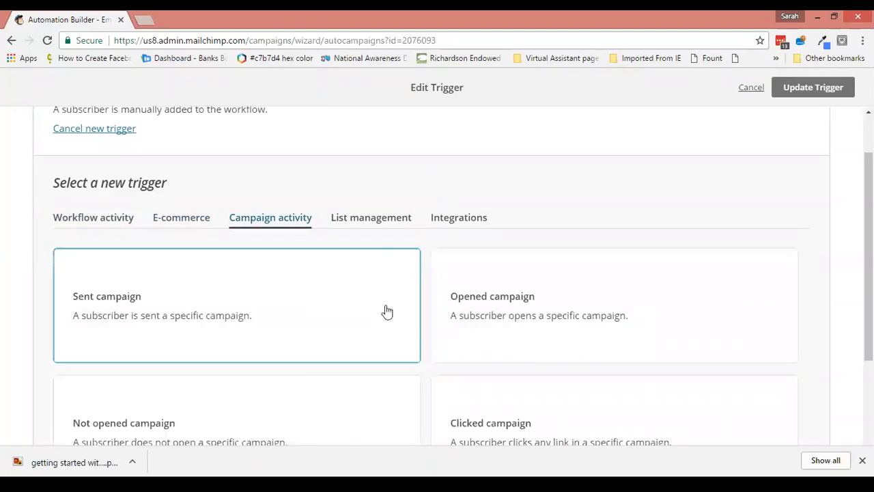
{"action": "left_click", "coordinate": [374, 220]}
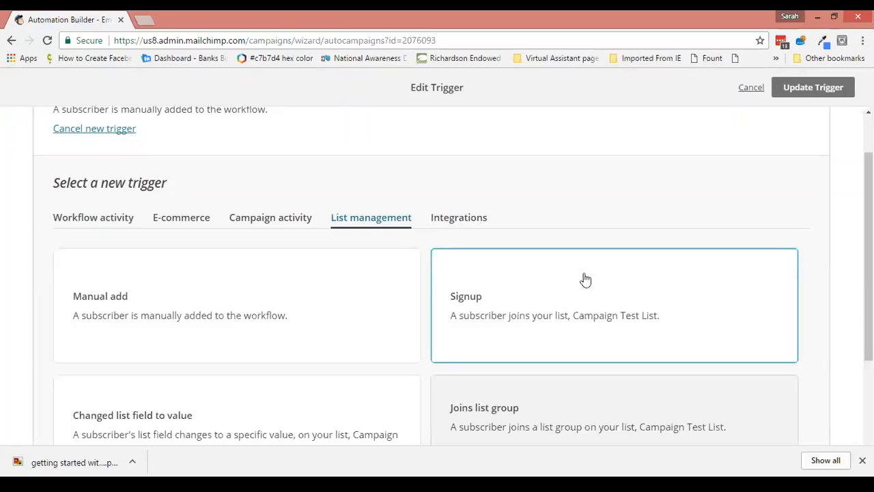
{"action": "left_click", "coordinate": [545, 317]}
- Set the Signup trigger's delay to 2 days, enable triggering when subscribers are imported, and update the trigger
{"action": "left_click", "coordinate": [90, 262]}
{"action": "left_click_drag", "start_coordinate": [92, 261], "coordinate": [103, 260]}
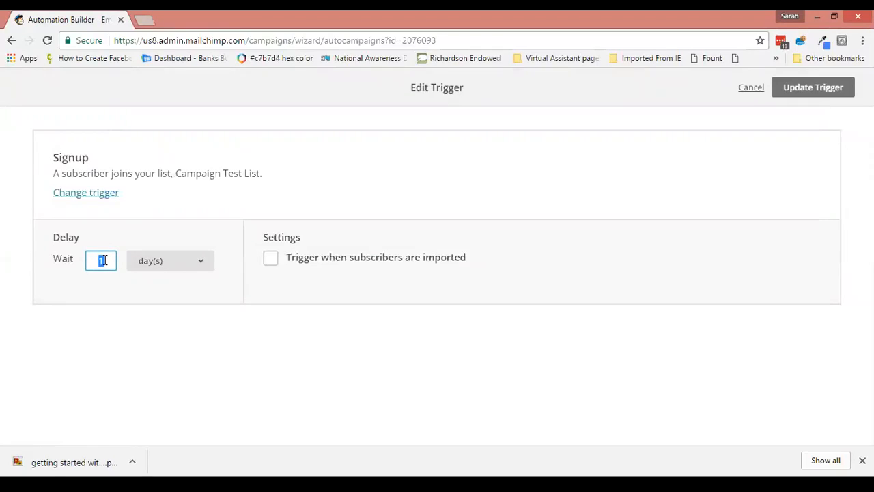
{"action": "type", "text": "2"}
{"action": "left_click", "coordinate": [150, 263]}
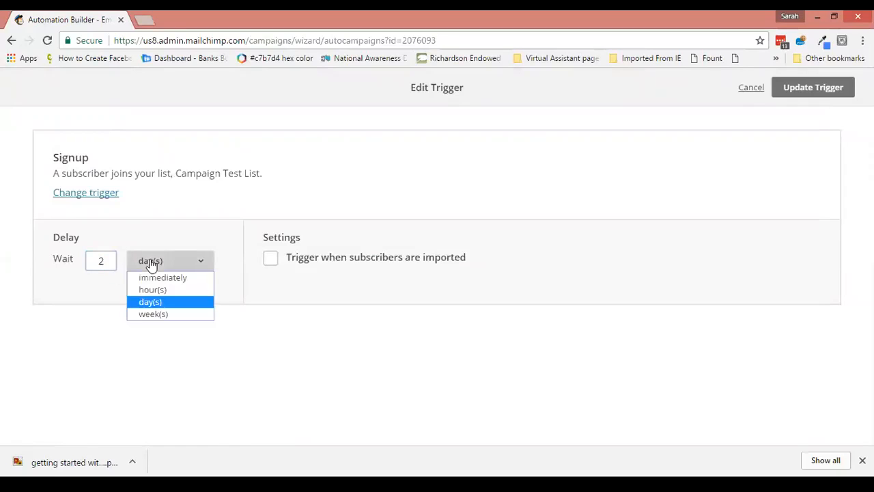
{"action": "left_click", "coordinate": [271, 266]}
{"action": "left_click", "coordinate": [271, 266]}
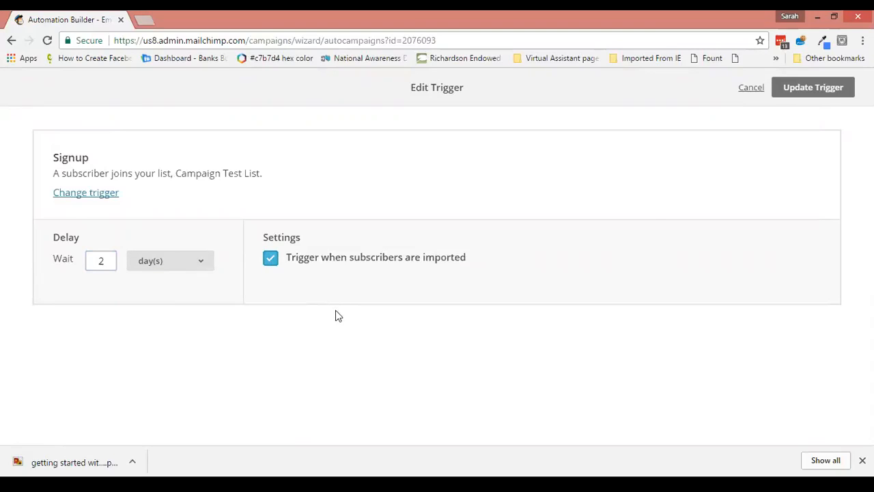
{"action": "left_click", "coordinate": [824, 97]}
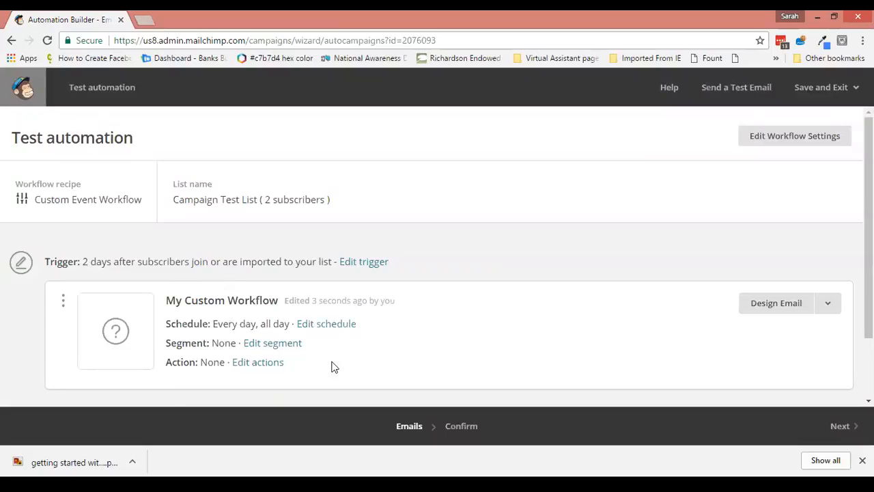
- Open the sending schedule of the My Custom Workflow email
{"action": "left_click", "coordinate": [328, 325]}
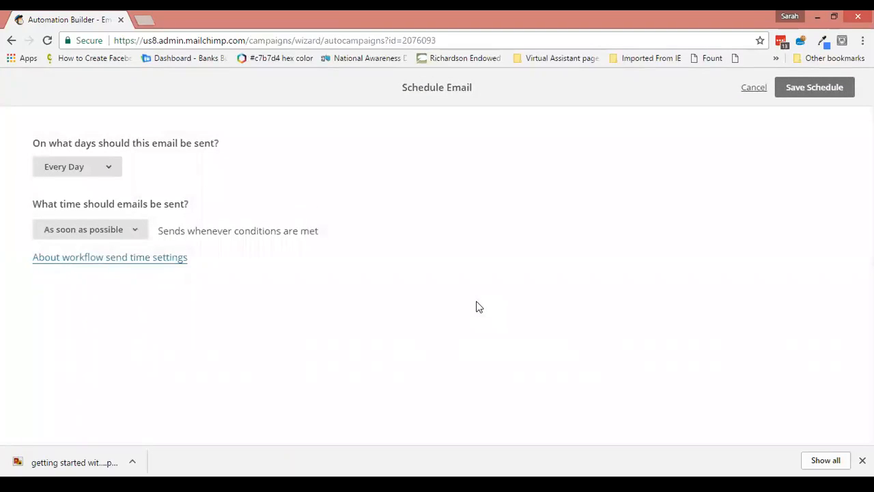
{"action": "left_click", "coordinate": [64, 179]}
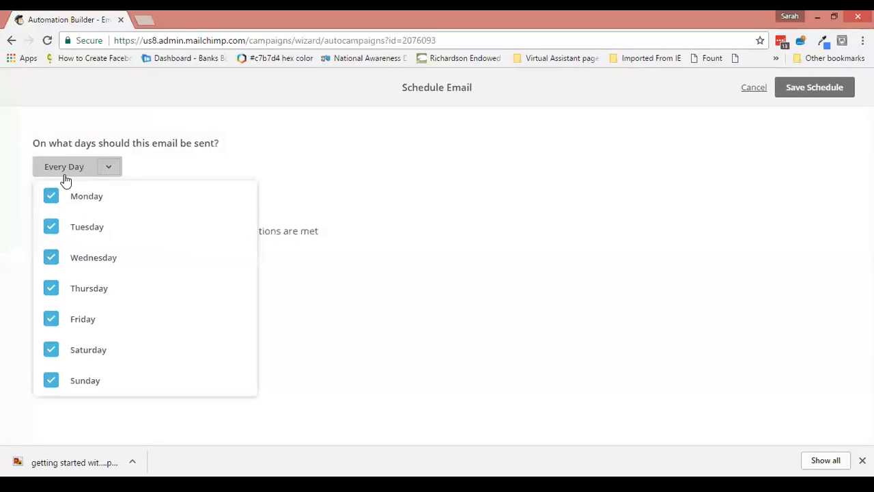
{"action": "left_click", "coordinate": [51, 196]}
{"action": "left_click", "coordinate": [51, 226]}
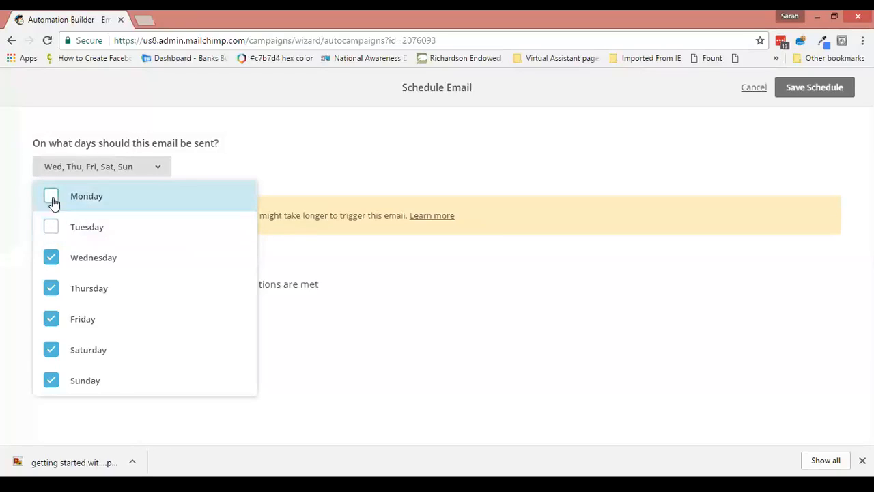
{"action": "left_click", "coordinate": [51, 196]}
{"action": "left_click", "coordinate": [51, 226]}
{"action": "left_click", "coordinate": [96, 174]}
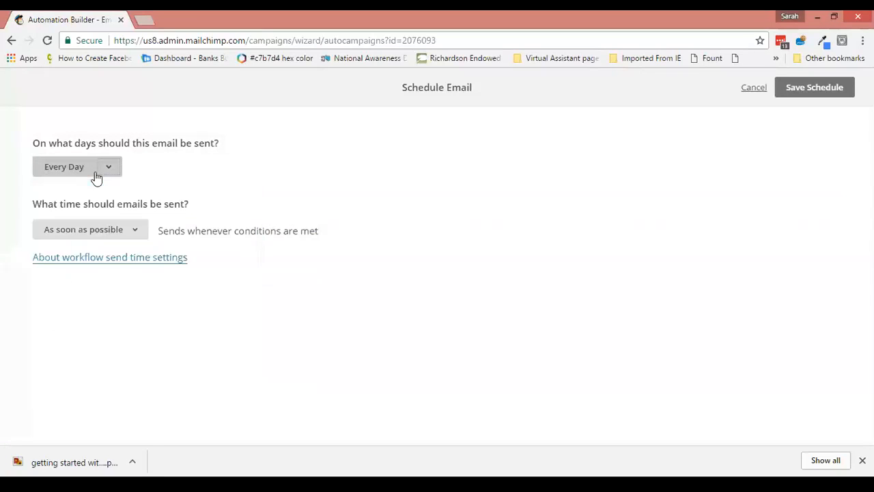
- Restrict the email's sending time to only between 8:00 AM and 4:00 PM and save the schedule
{"action": "left_click", "coordinate": [113, 232]}
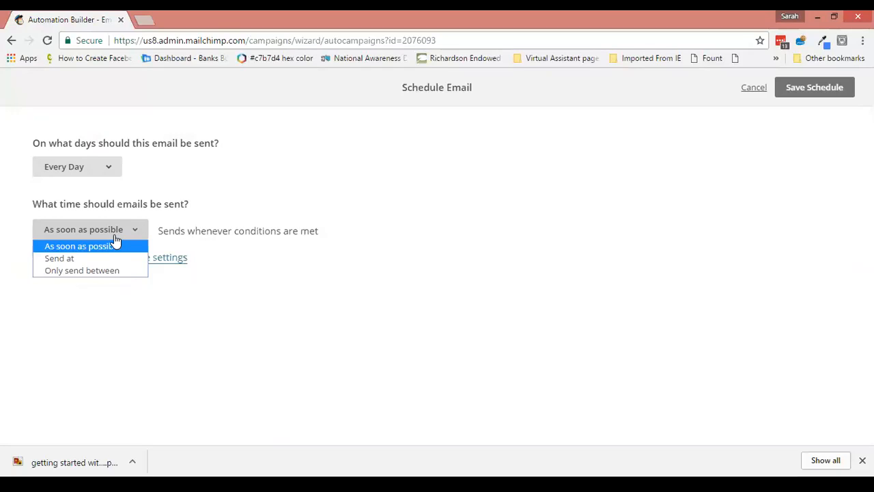
{"action": "left_click", "coordinate": [52, 271]}
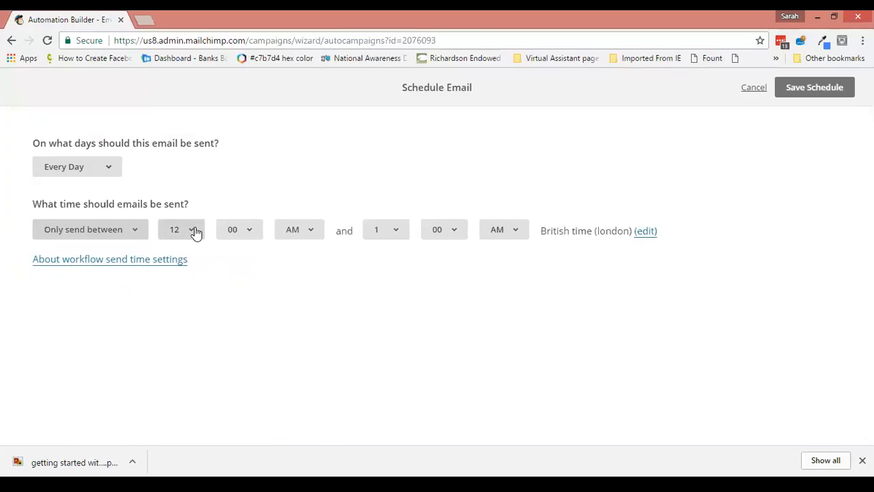
{"action": "left_click", "coordinate": [195, 232]}
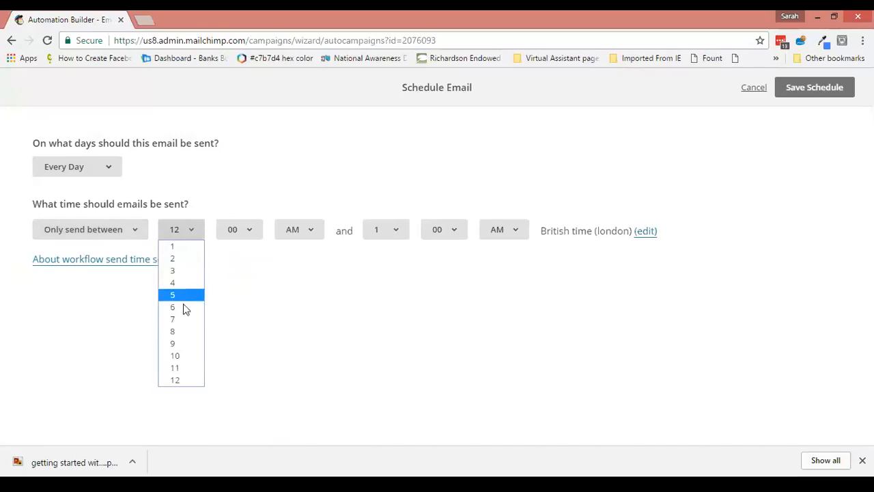
{"action": "left_click", "coordinate": [187, 333]}
{"action": "left_click", "coordinate": [382, 230]}
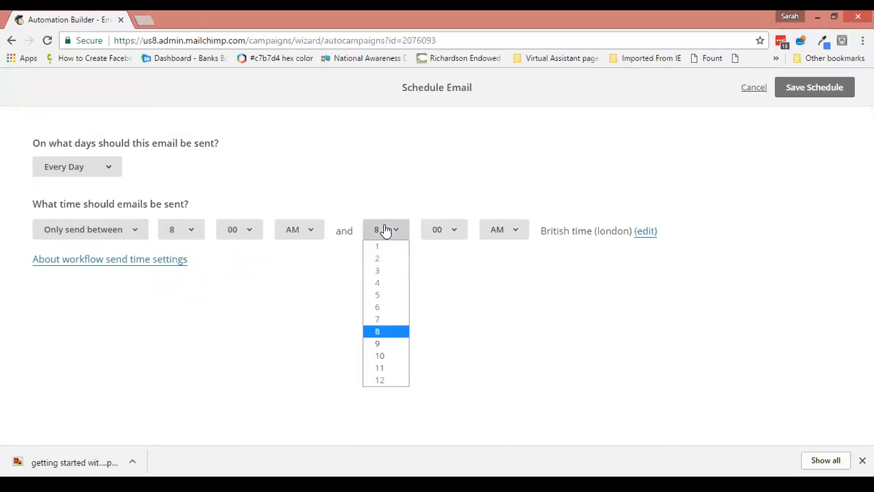
{"action": "left_click", "coordinate": [510, 230]}
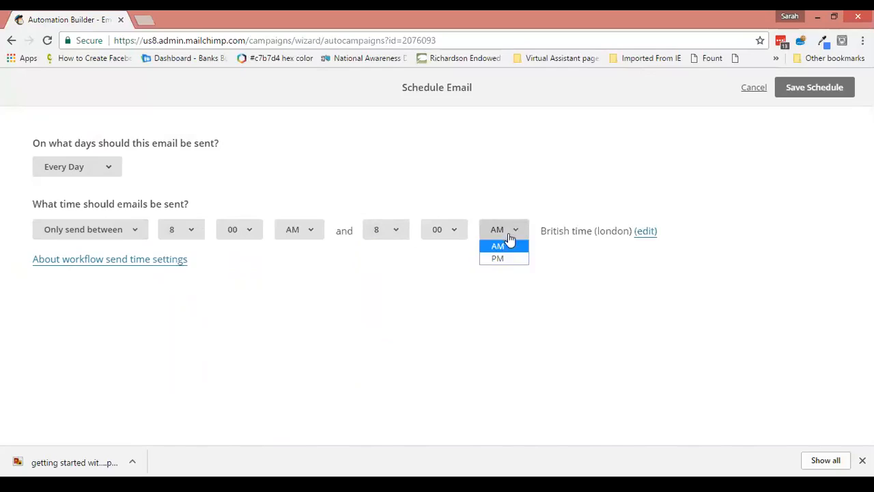
{"action": "left_click", "coordinate": [507, 259]}
{"action": "left_click", "coordinate": [393, 238]}
{"action": "left_click", "coordinate": [379, 284]}
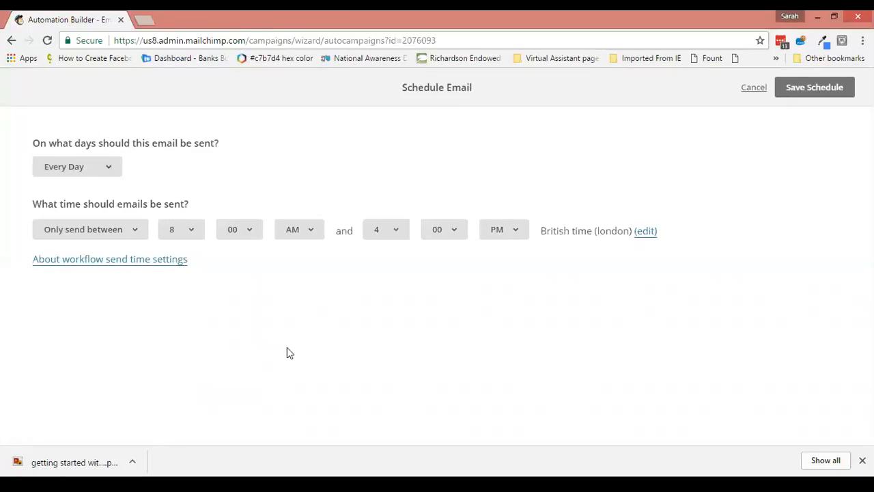
{"action": "left_click", "coordinate": [814, 92]}
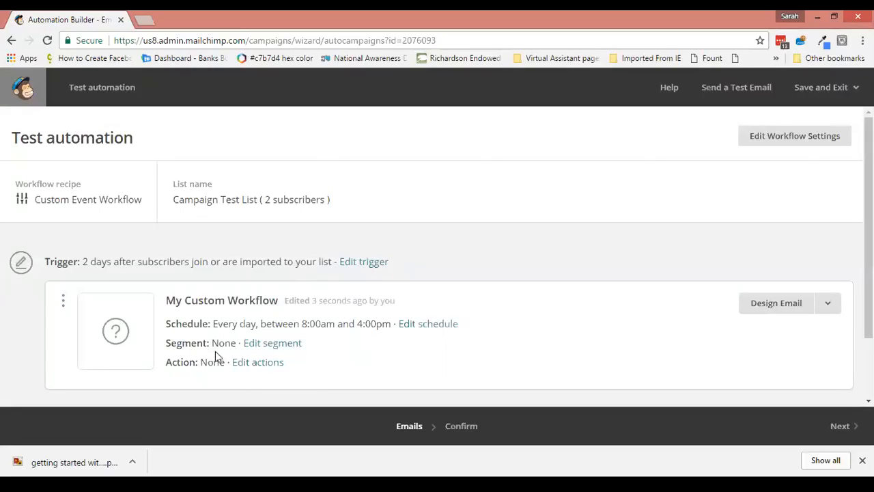
- Review the segmentation and action settings of the My Custom Workflow email
{"action": "left_click", "coordinate": [266, 343]}
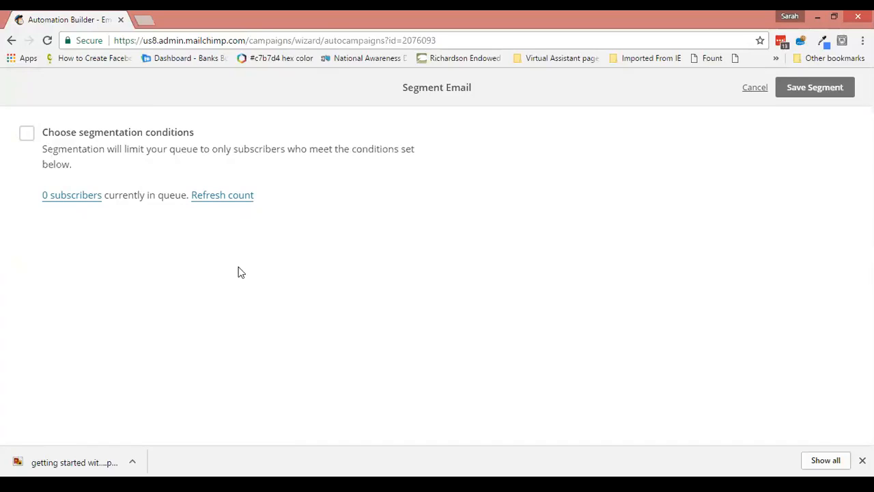
{"action": "left_click", "coordinate": [756, 92]}
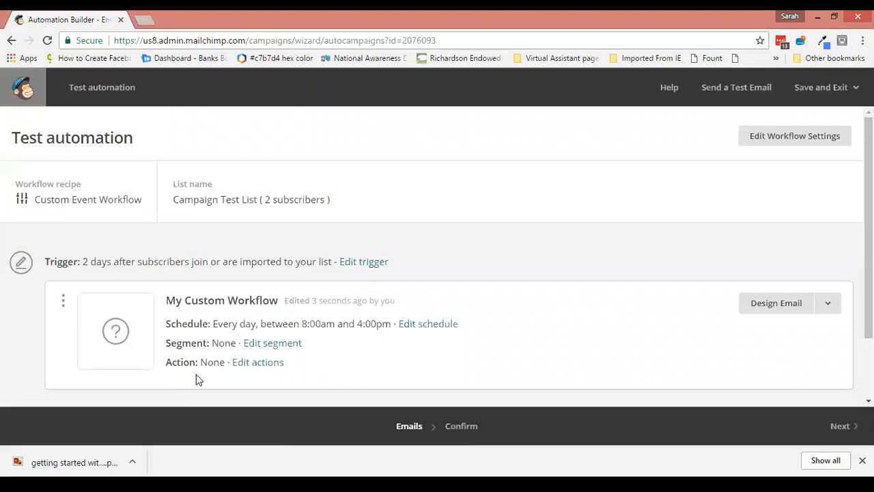
{"action": "left_click", "coordinate": [243, 362]}
- Start designing the email, name it "My Custom Workflow 1" with the subject "Email 1", and continue to template selection
{"action": "left_click", "coordinate": [764, 307]}
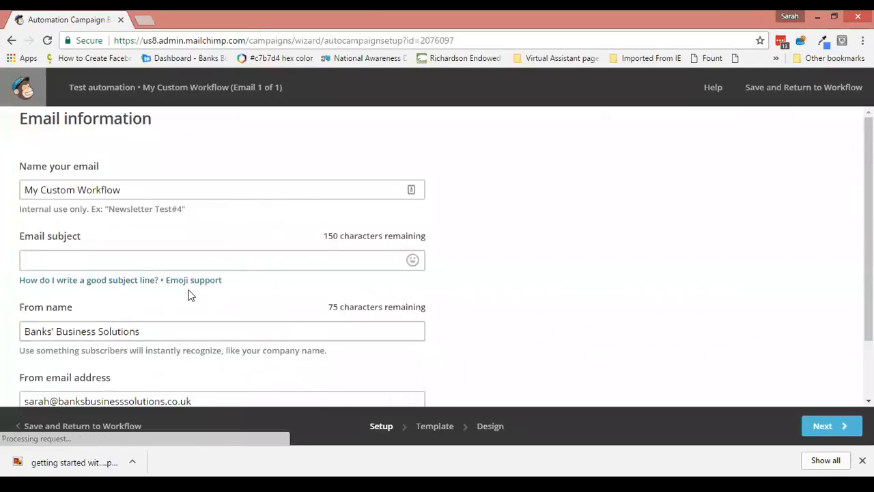
{"action": "left_click", "coordinate": [174, 259]}
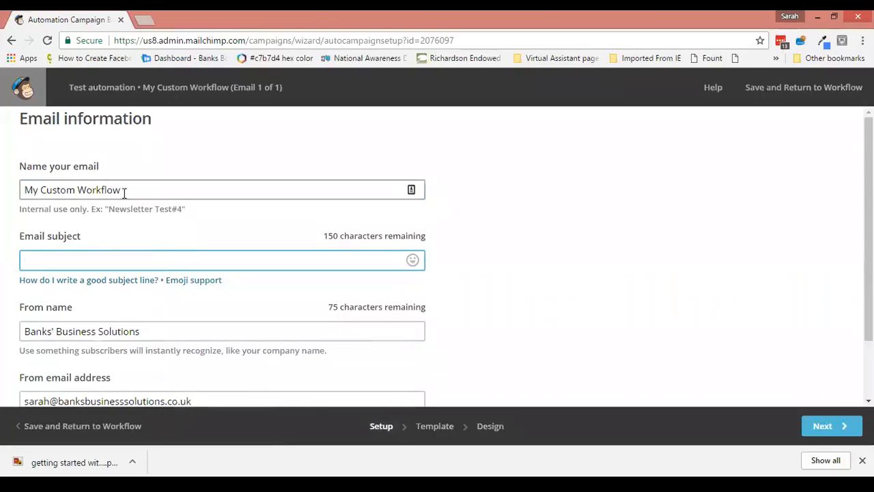
{"action": "left_click", "coordinate": [133, 189]}
{"action": "type", "text": "1"}
{"action": "left_click", "coordinate": [142, 259]}
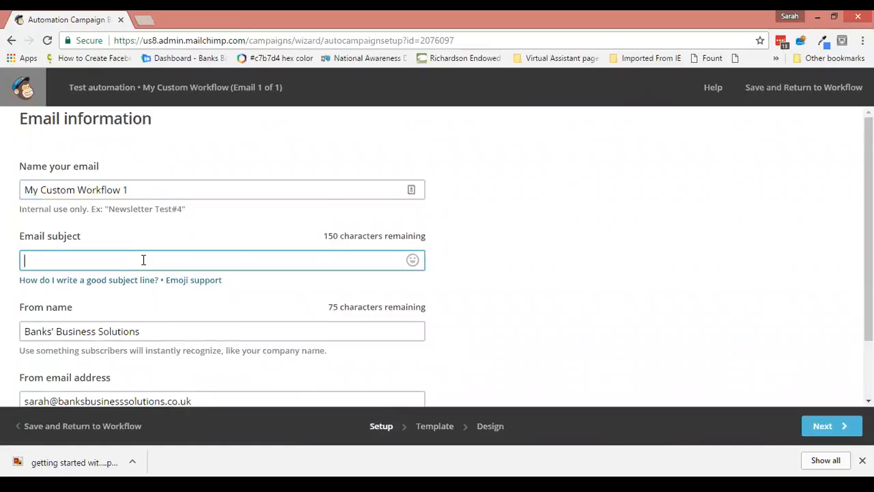
{"action": "type", "text": "Email 1"}
{"action": "scroll", "coordinate": [143, 260], "scroll_direction": "down", "scroll_amount": 2}
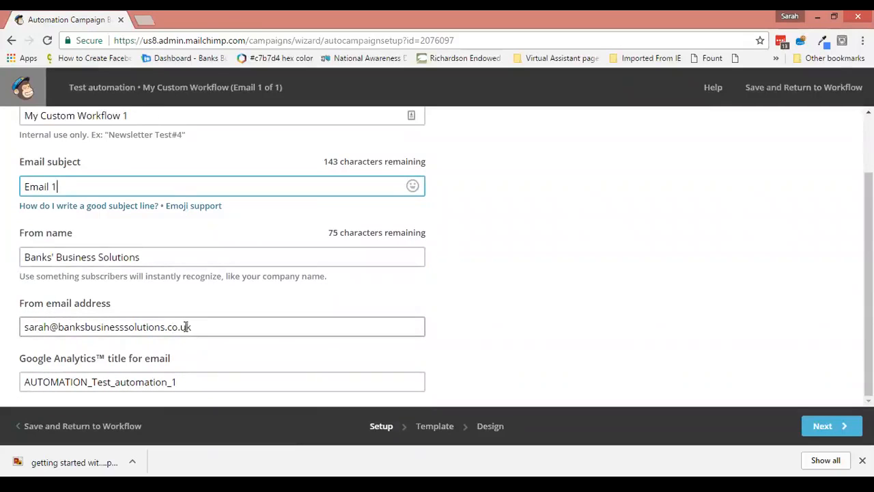
{"action": "left_click", "coordinate": [825, 426]}
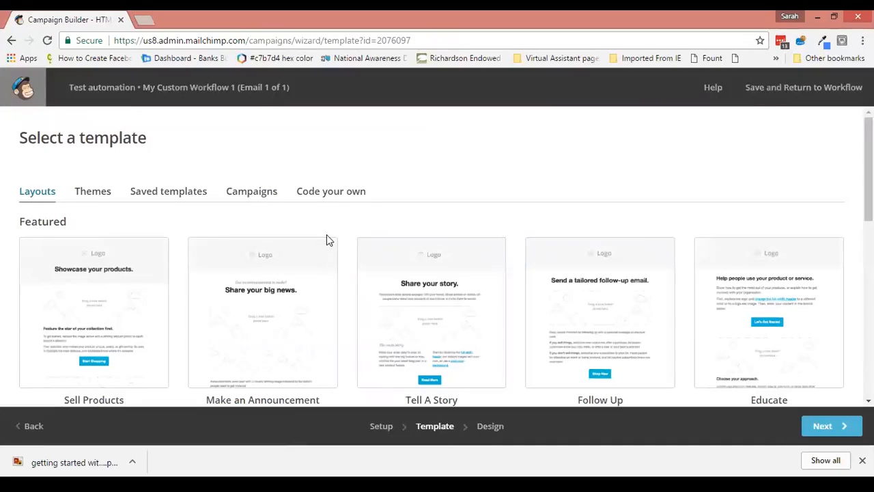
- Choose the saved template "master temp" for the first email
{"action": "left_click", "coordinate": [138, 195]}
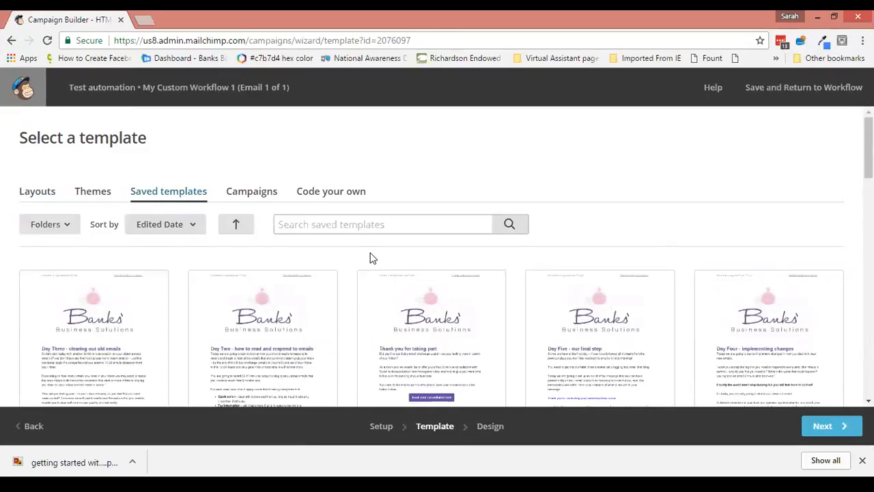
{"action": "scroll", "coordinate": [369, 258], "scroll_direction": "down", "scroll_amount": 5}
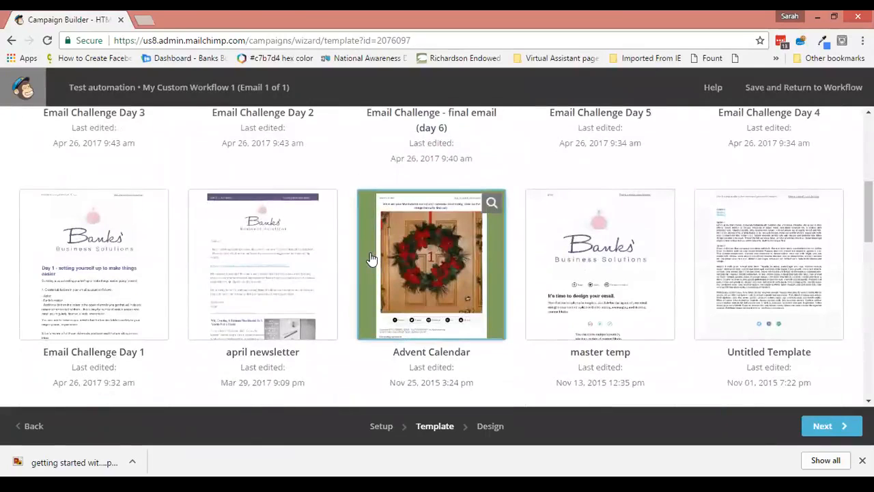
{"action": "left_click", "coordinate": [627, 265]}
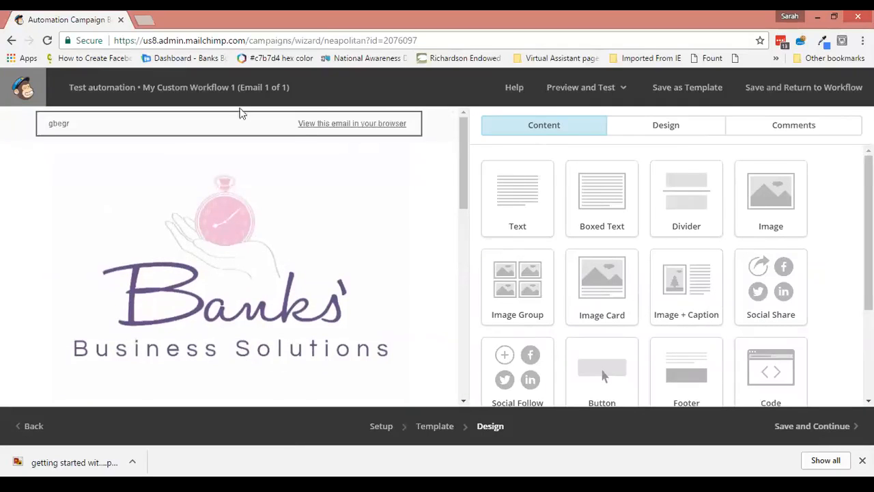
- Replace the placeholder preheader text in the email's header block with "Custom Email 1" and save the block
{"action": "left_click", "coordinate": [243, 113]}
{"action": "left_click", "coordinate": [499, 183]}
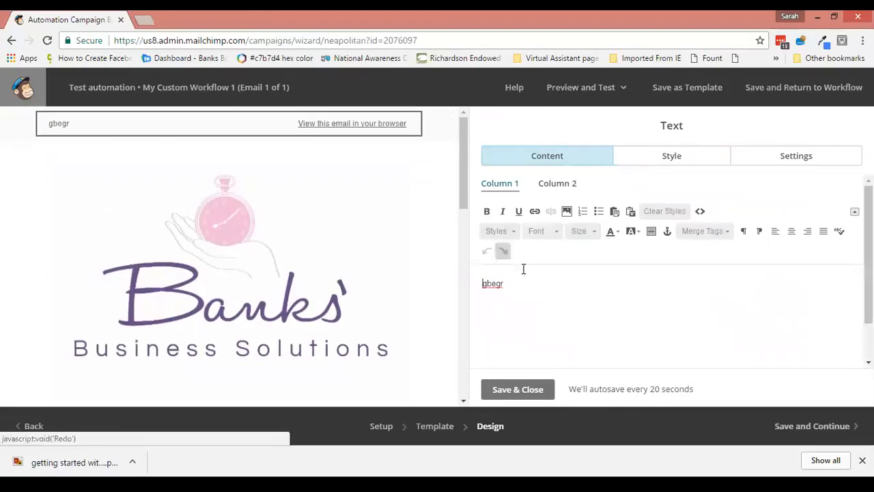
{"action": "double_click", "coordinate": [474, 283]}
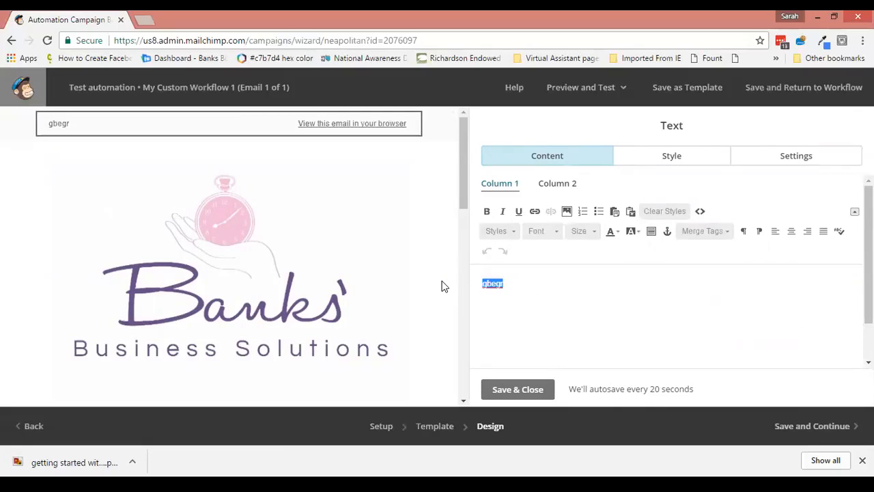
{"action": "type", "text": "Custom"}
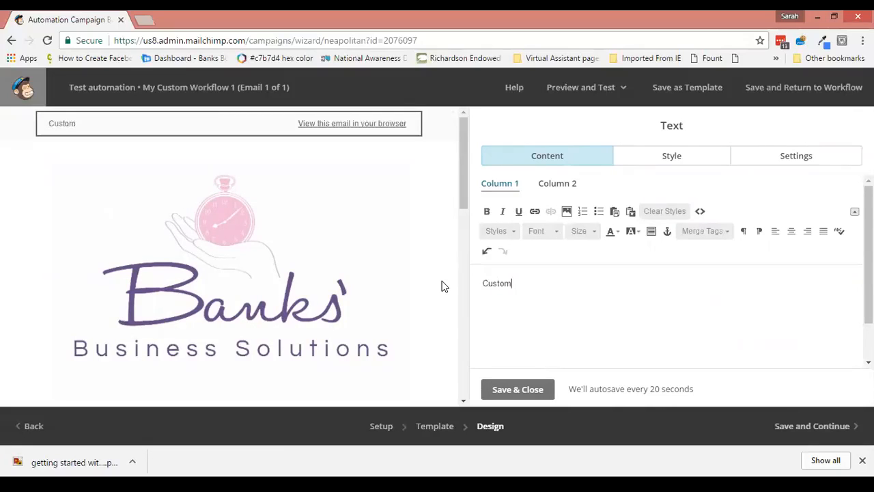
{"action": "type", "text": " Email 1"}
{"action": "left_click", "coordinate": [517, 389]}
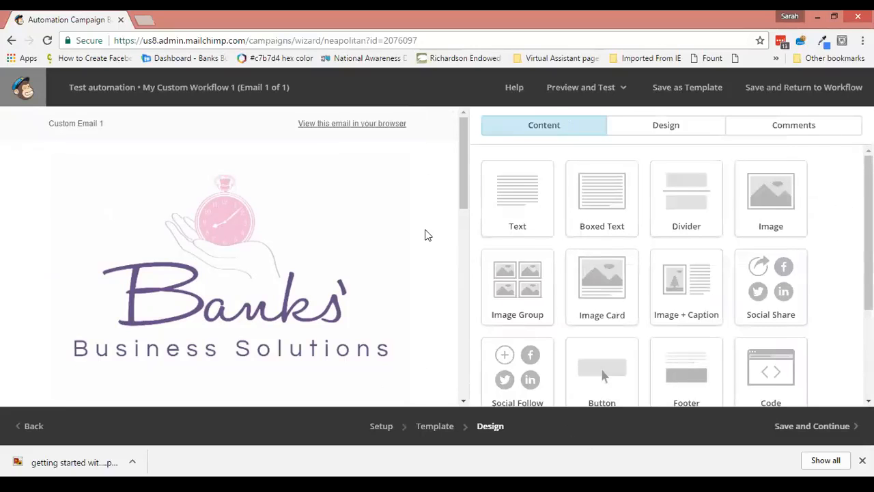
- Look over the rest of the first email's content, save the design and continue back to the workflow
{"action": "scroll", "coordinate": [425, 235], "scroll_direction": "down", "scroll_amount": 10}
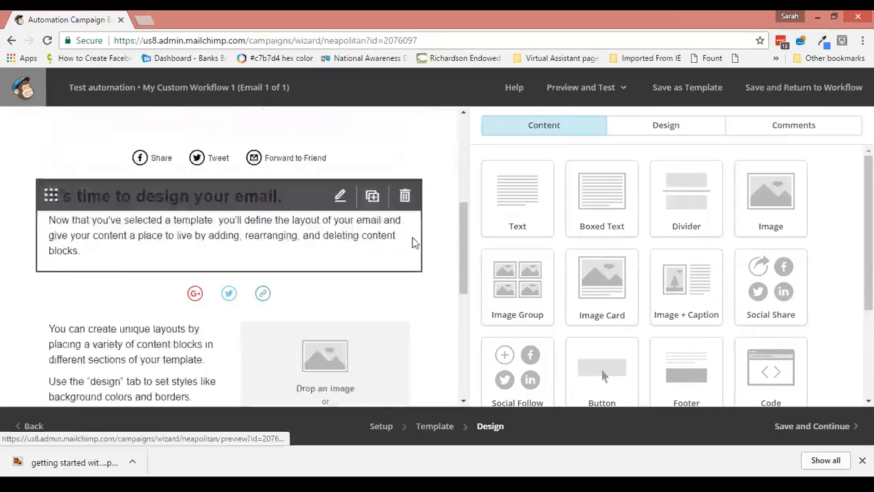
{"action": "scroll", "coordinate": [413, 249], "scroll_direction": "down", "scroll_amount": 3}
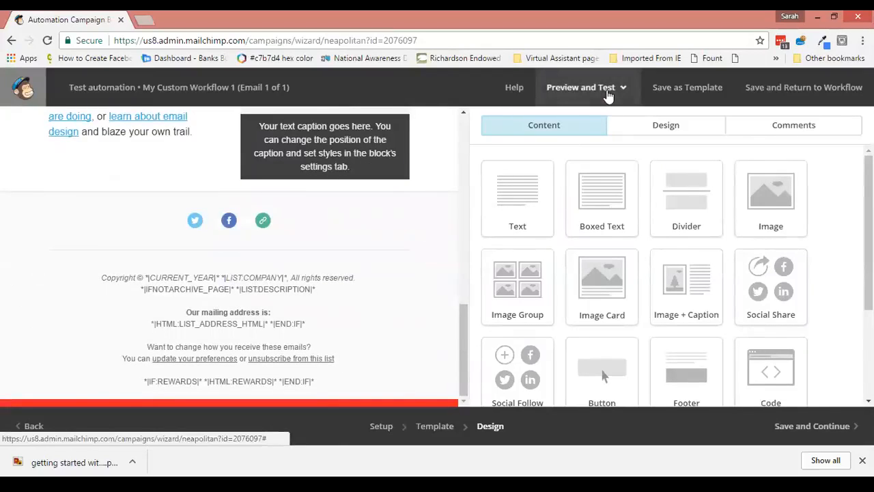
{"action": "left_click", "coordinate": [812, 426]}
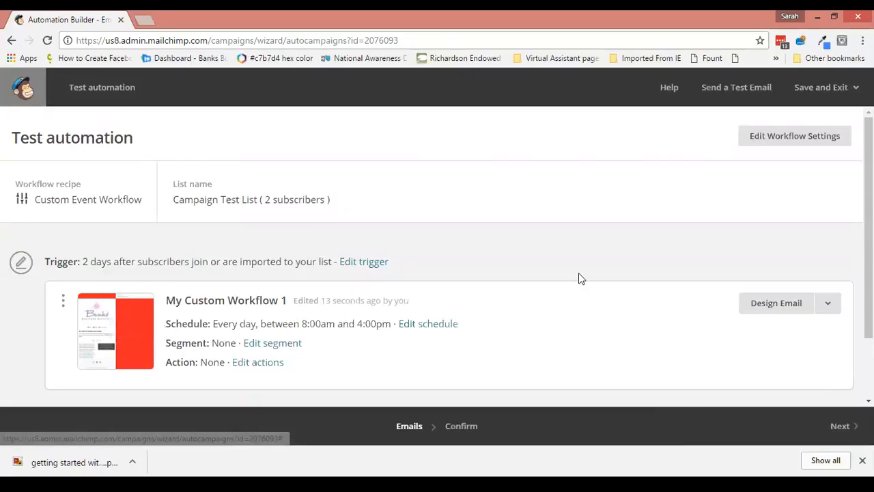
- Add a second email to the workflow and set its trigger delay to 5 days after the previous email is sent
{"action": "scroll", "coordinate": [579, 273], "scroll_direction": "down", "scroll_amount": 2}
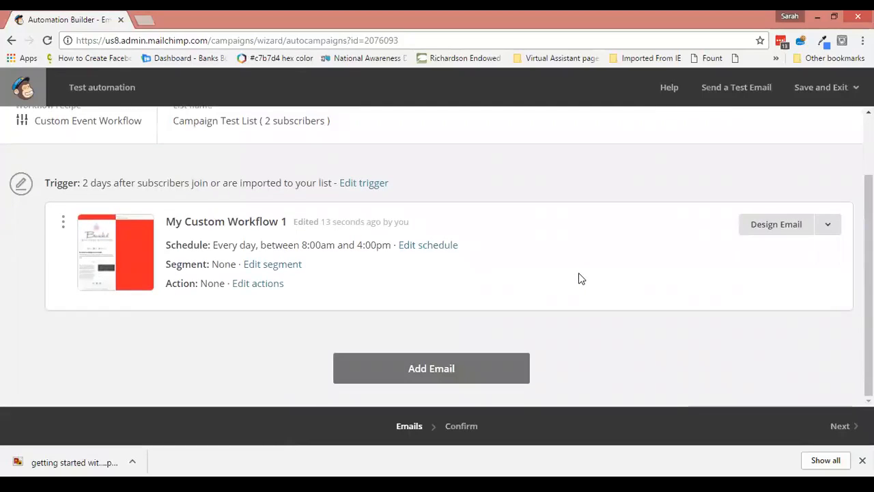
{"action": "left_click", "coordinate": [461, 380]}
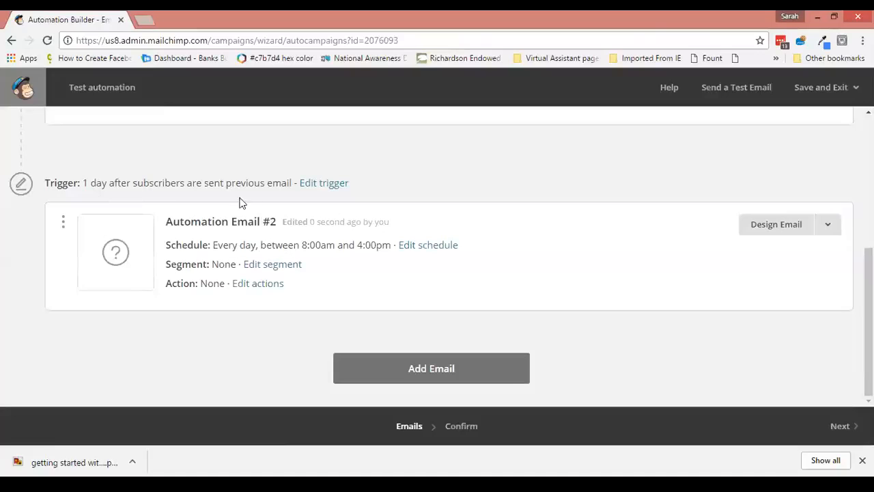
{"action": "left_click", "coordinate": [331, 183]}
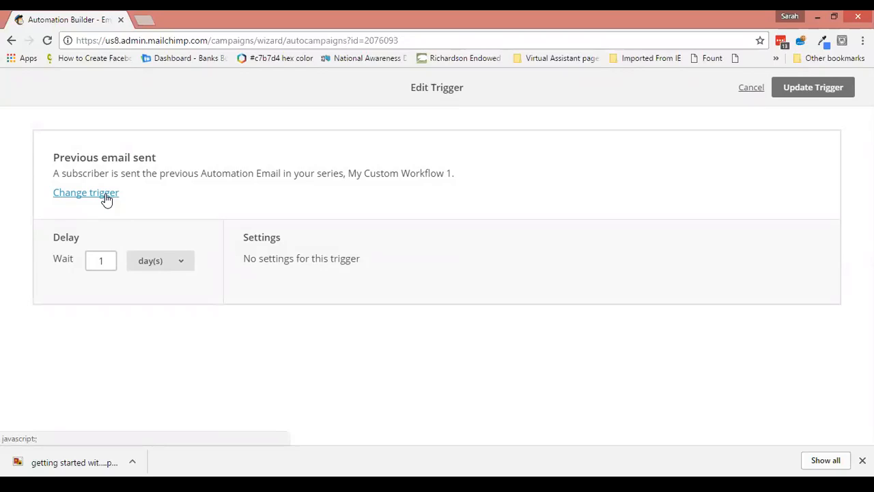
{"action": "left_click_drag", "start_coordinate": [107, 265], "coordinate": [94, 264]}
{"action": "type", "text": "5"}
{"action": "left_click", "coordinate": [831, 96]}
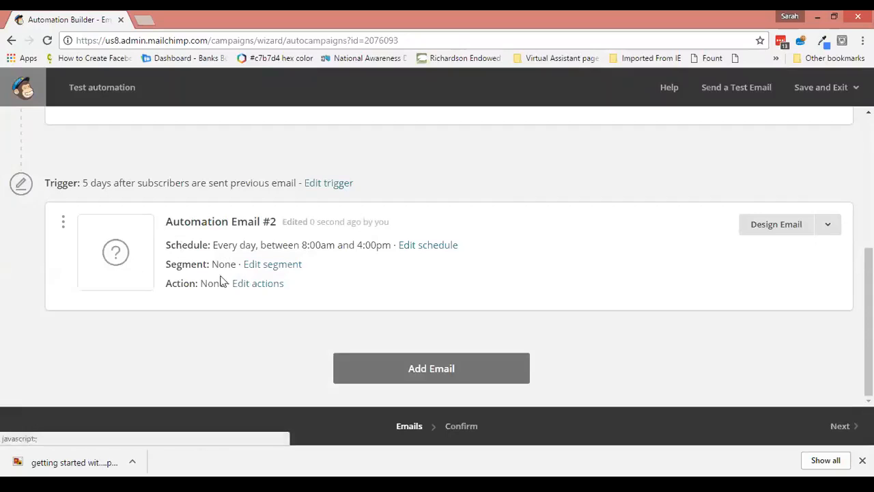
- Examine the post-sending list action options for Automation Email #2 and leave without choosing an action
{"action": "left_click", "coordinate": [257, 284]}
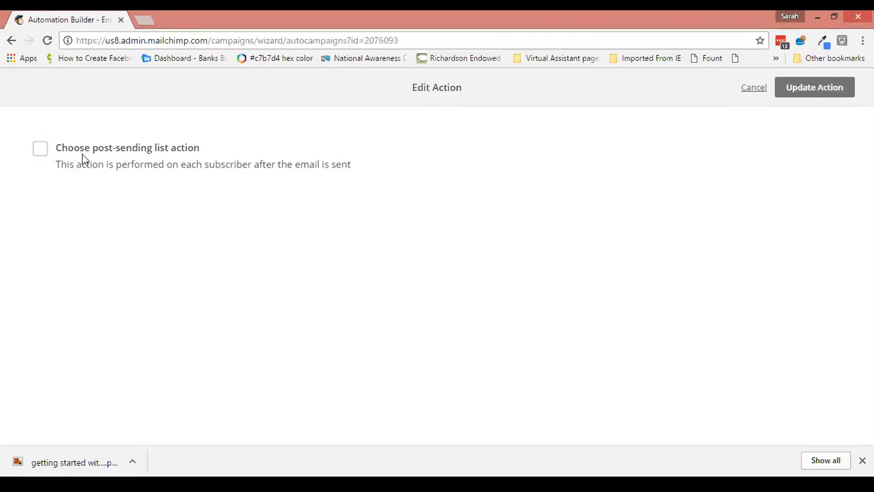
{"action": "left_click", "coordinate": [39, 149]}
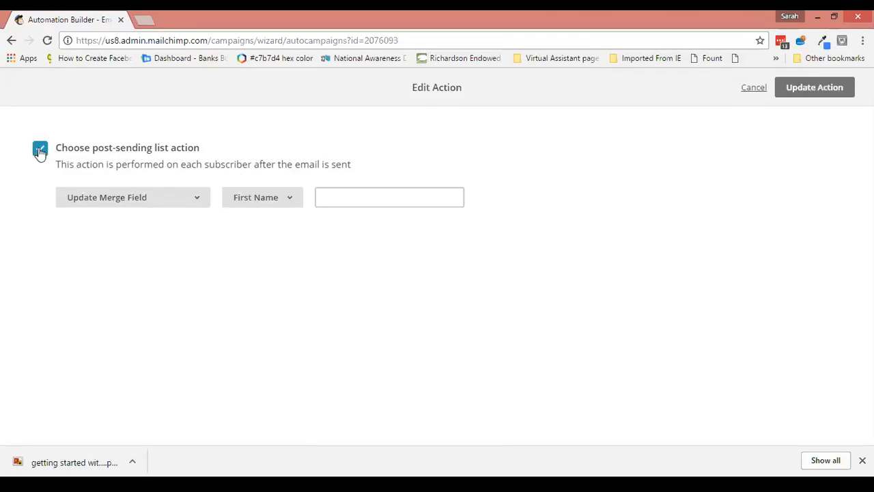
{"action": "left_click", "coordinate": [117, 198]}
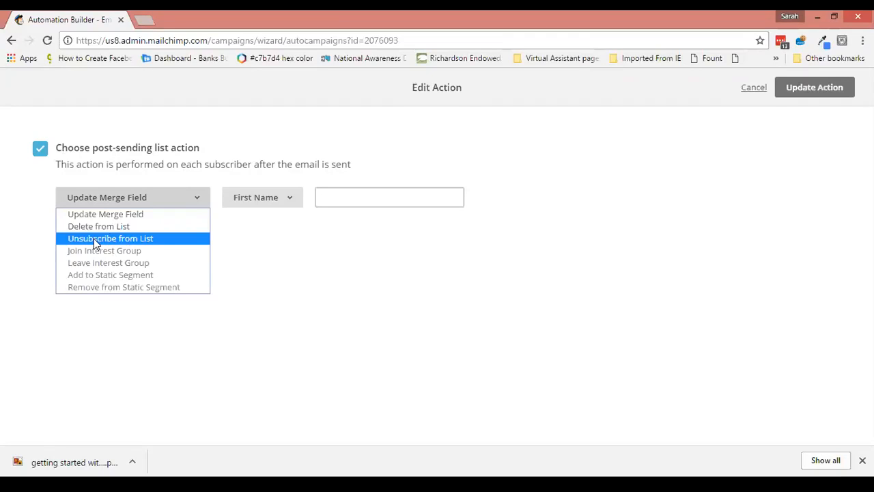
{"action": "left_click", "coordinate": [345, 298]}
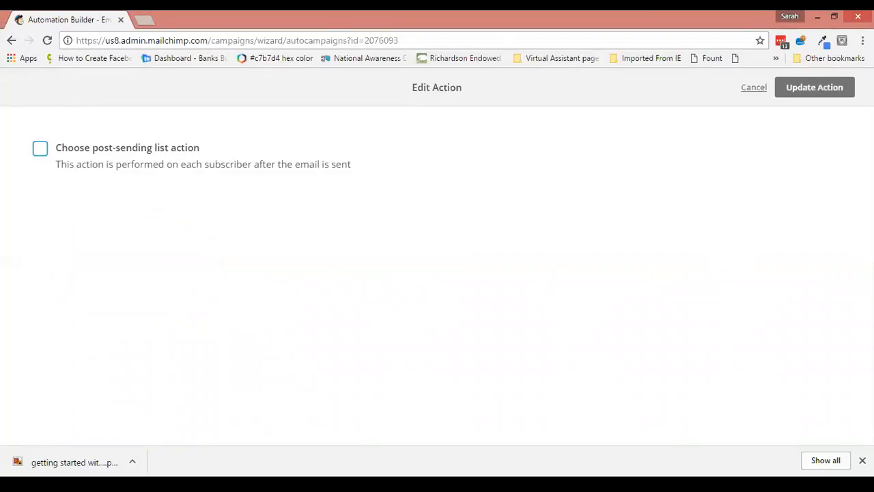
{"action": "left_click", "coordinate": [761, 90]}
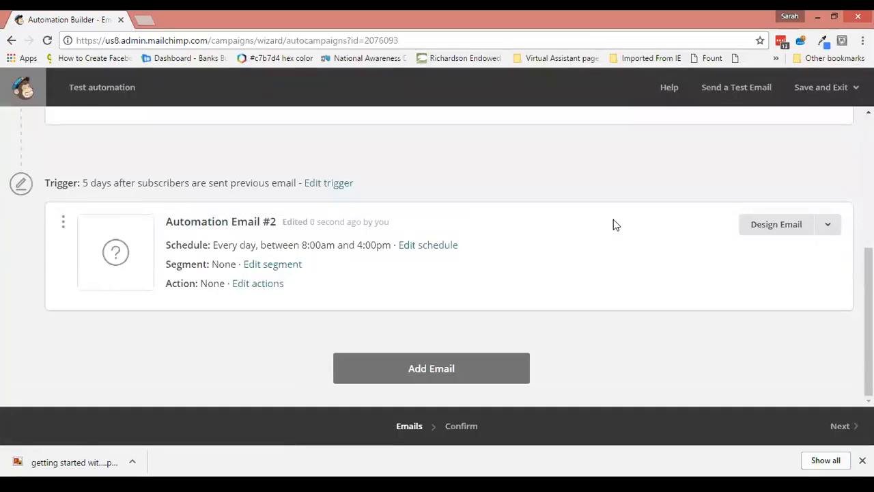
- Start designing Automation Email #2, fill in its email subject and continue to template selection
{"action": "left_click", "coordinate": [754, 231]}
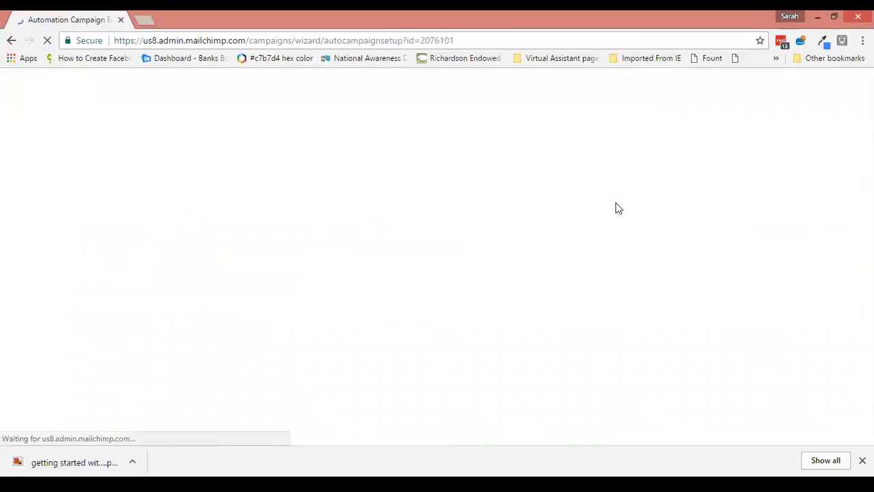
{"action": "left_click", "coordinate": [179, 260]}
{"action": "type", "text": "Ema"}
{"action": "left_click", "coordinate": [822, 425]}
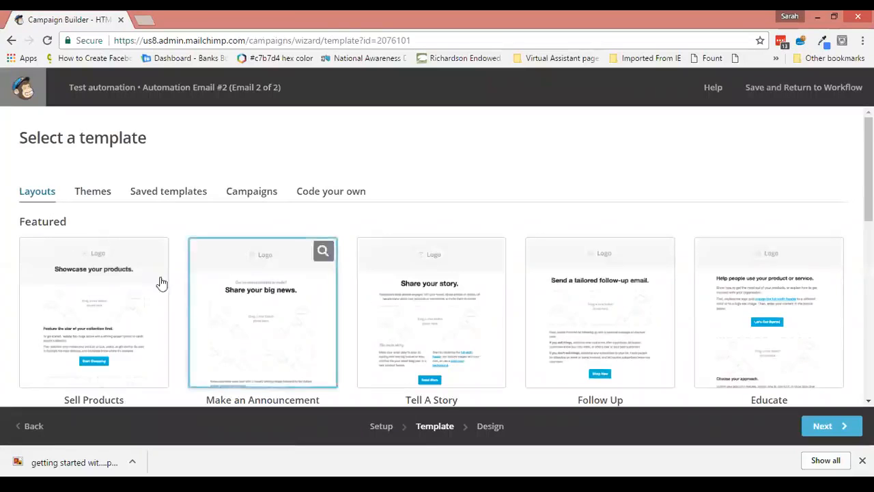
- Apply the saved template "master temp" to Automation Email #2, save the design and continue back to the workflow
{"action": "left_click", "coordinate": [167, 193]}
{"action": "scroll", "coordinate": [471, 249], "scroll_direction": "down", "scroll_amount": 4}
{"action": "scroll", "coordinate": [471, 248], "scroll_direction": "down", "scroll_amount": 3}
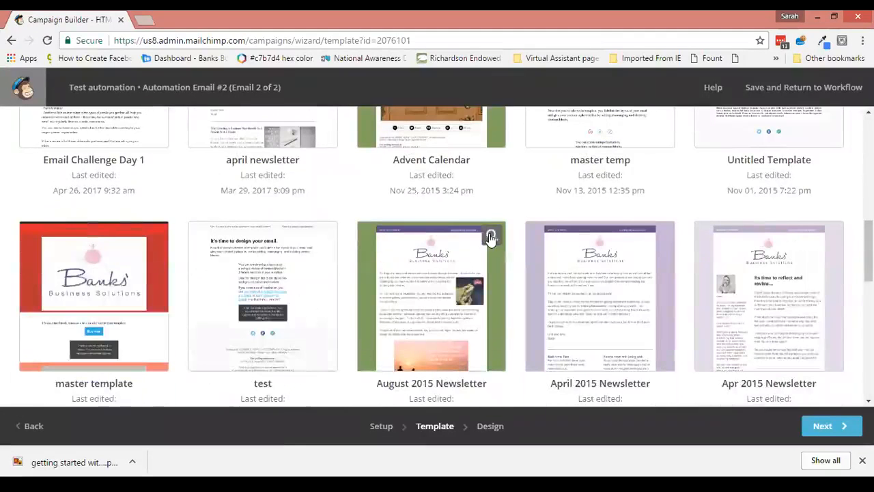
{"action": "left_click", "coordinate": [616, 146]}
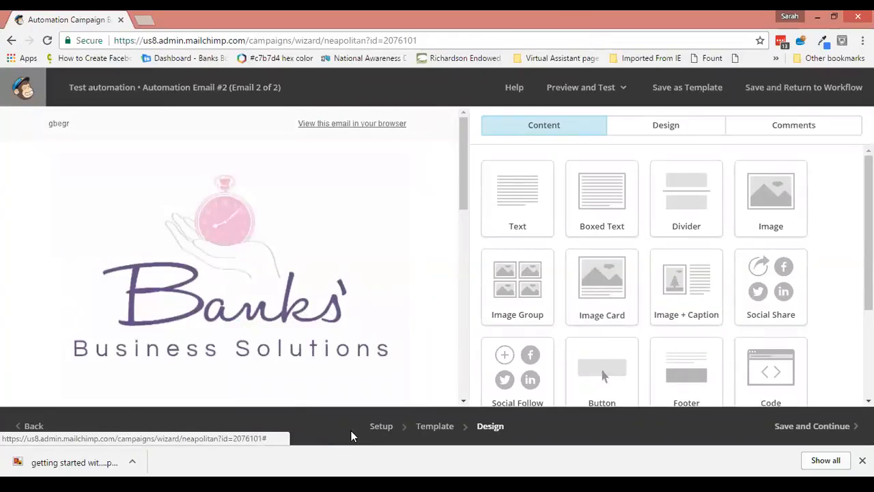
{"action": "scroll", "coordinate": [351, 334], "scroll_direction": "down", "scroll_amount": 5}
{"action": "left_click", "coordinate": [800, 441]}
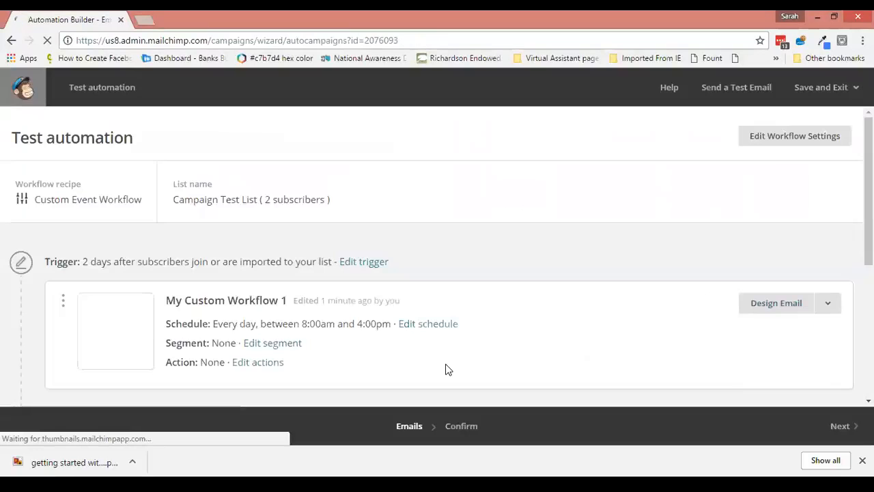
- Review both workflow emails, proceed to the Confirm stage and check its list, tracking and email entries
{"action": "scroll", "coordinate": [450, 344], "scroll_direction": "down", "scroll_amount": 4}
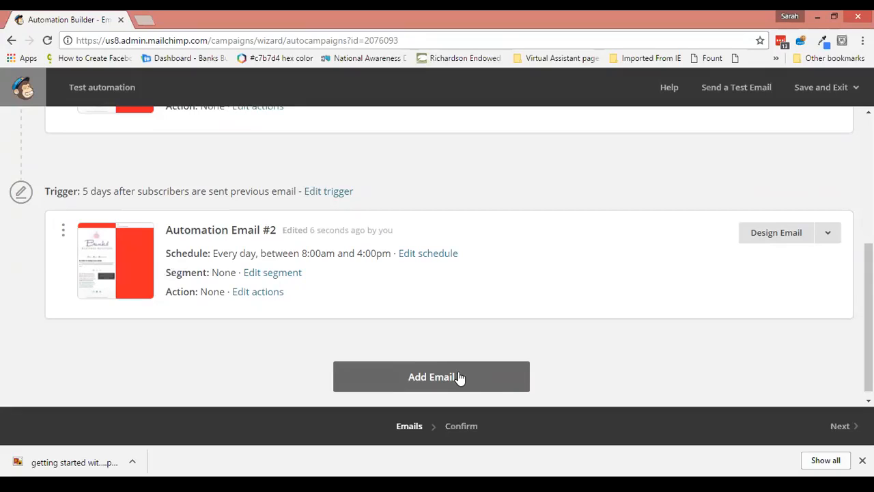
{"action": "scroll", "coordinate": [660, 329], "scroll_direction": "up", "scroll_amount": 10}
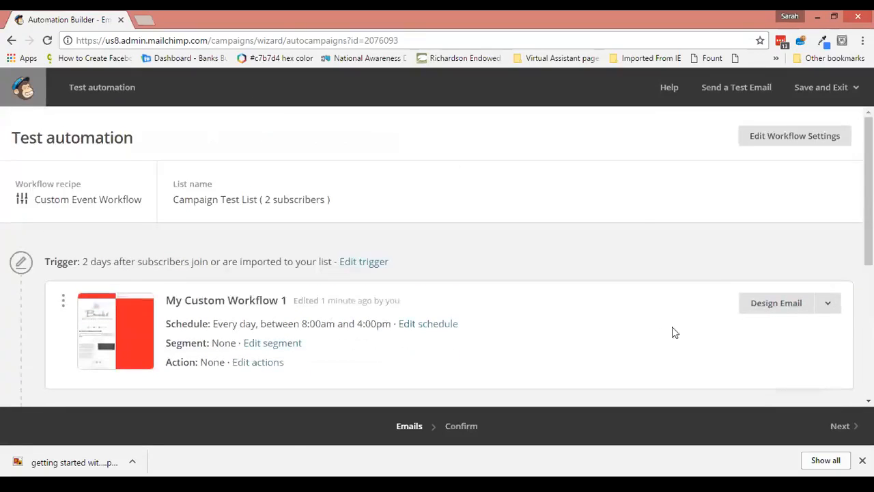
{"action": "scroll", "coordinate": [325, 329], "scroll_direction": "down", "scroll_amount": 10}
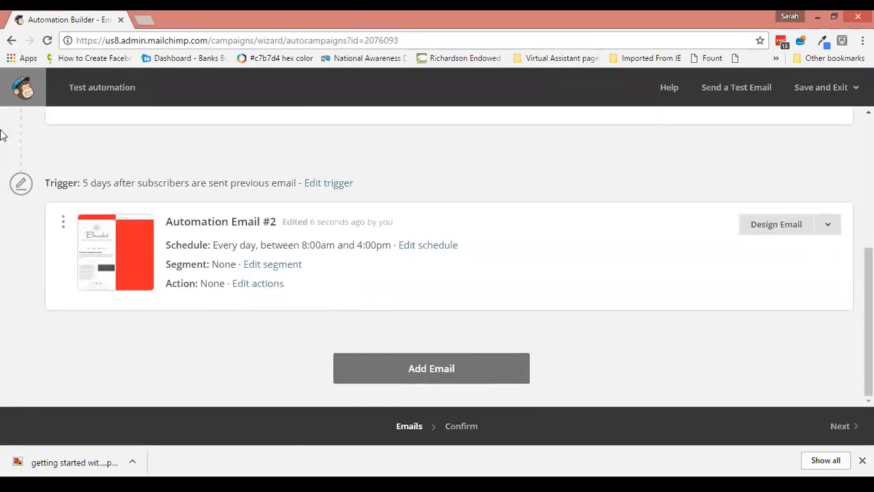
{"action": "left_click", "coordinate": [836, 426]}
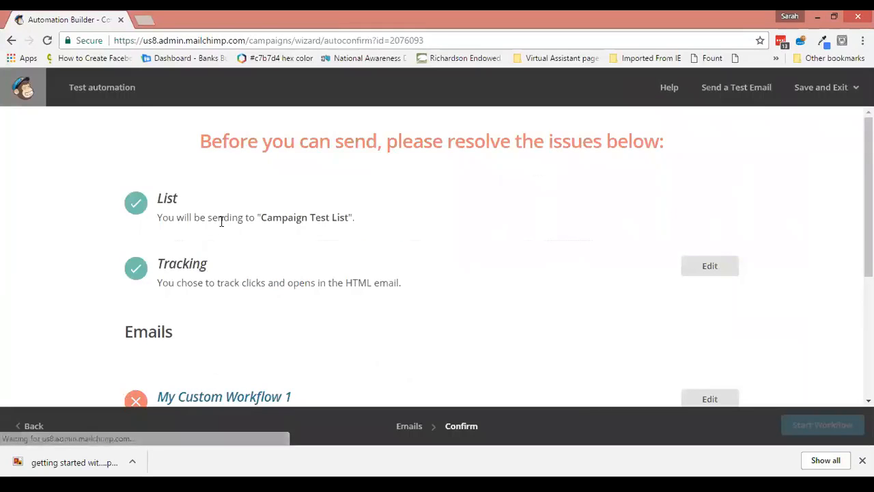
{"action": "scroll", "coordinate": [332, 256], "scroll_direction": "down", "scroll_amount": 3}
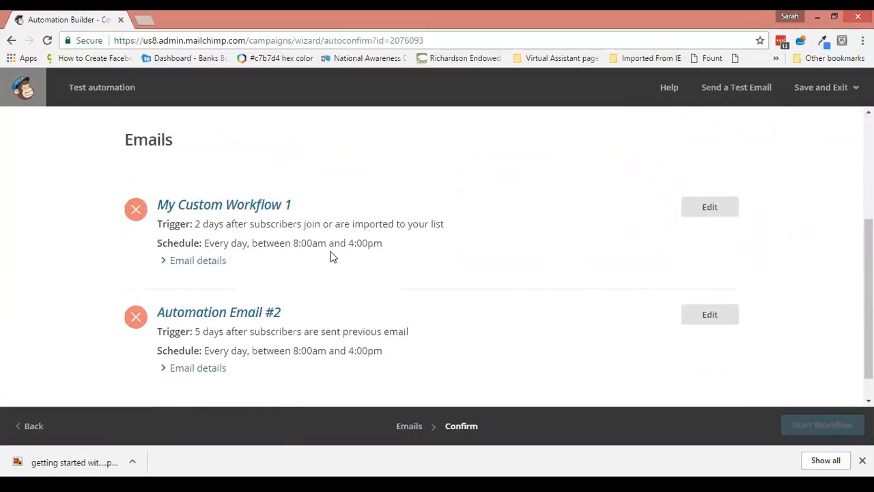
{"action": "scroll", "coordinate": [332, 254], "scroll_direction": "up", "scroll_amount": 3}
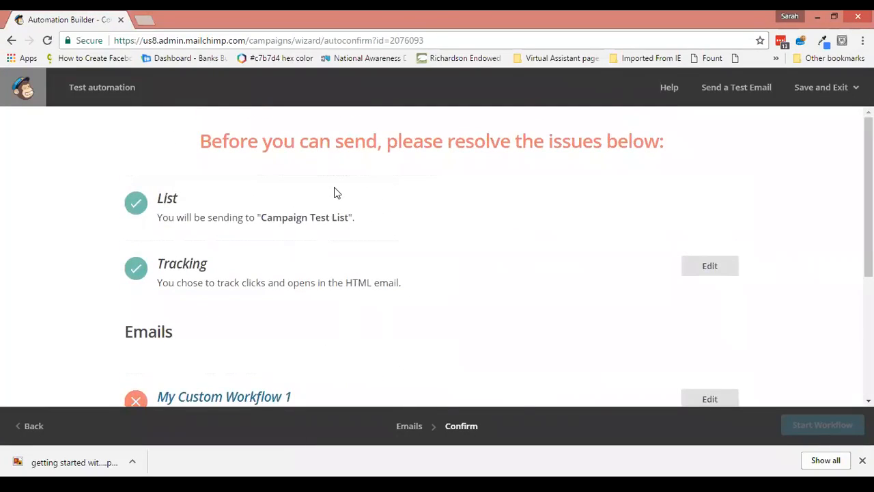
{"action": "scroll", "coordinate": [331, 225], "scroll_direction": "down", "scroll_amount": 3}
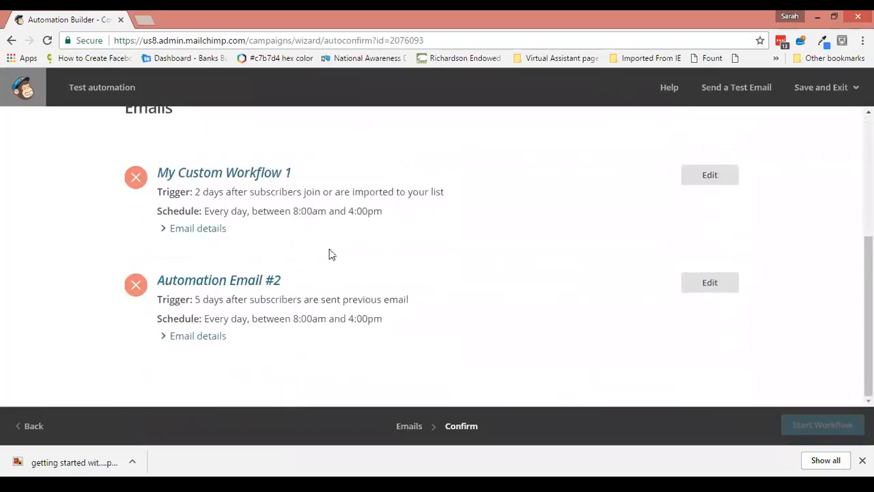
- Expand the email details of My Custom Workflow 1 and open its design to resolve the default text content issue
{"action": "left_click", "coordinate": [198, 229]}
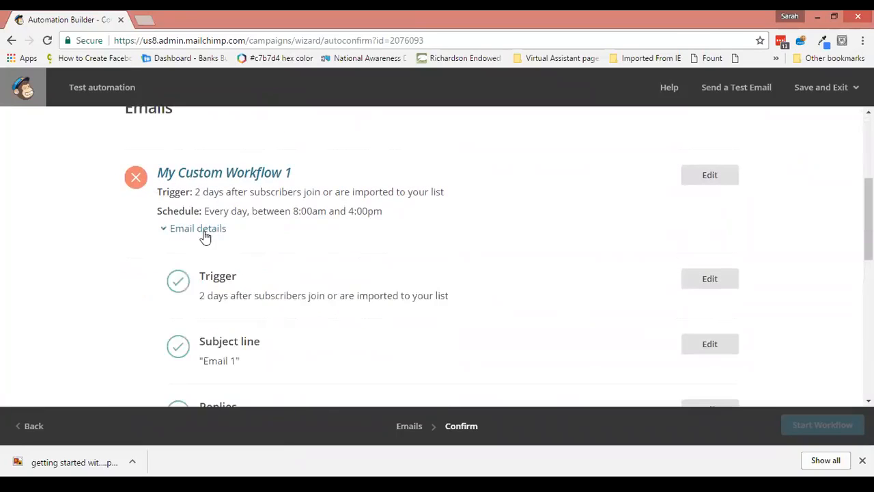
{"action": "scroll", "coordinate": [208, 237], "scroll_direction": "down", "scroll_amount": 5}
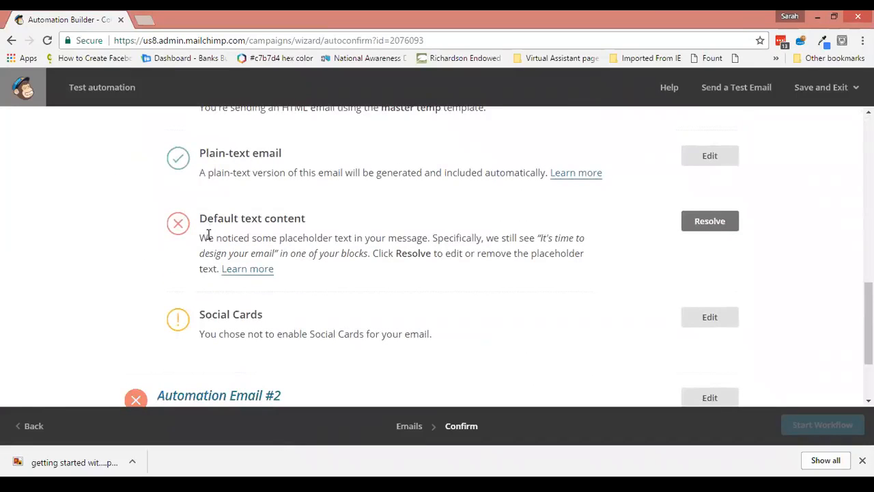
{"action": "left_click", "coordinate": [707, 222]}
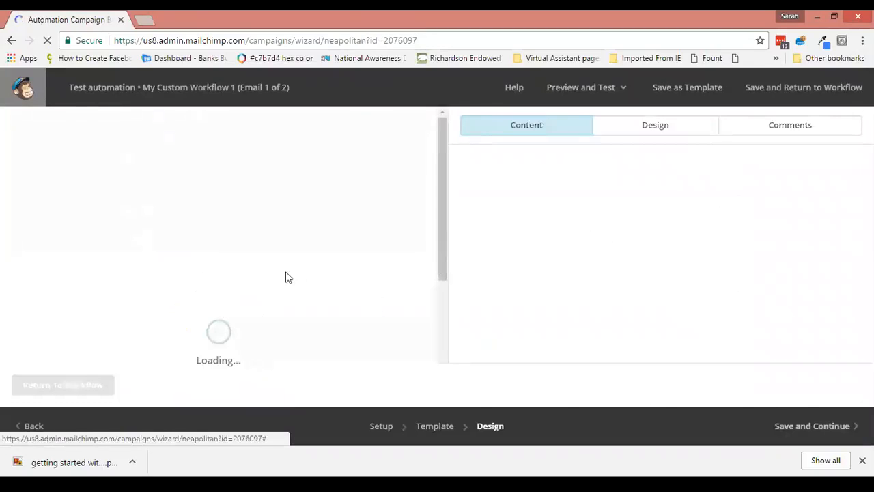
- Delete the "It's time to design your email." block and the left-column placeholder text block from the first email
{"action": "scroll", "coordinate": [310, 273], "scroll_direction": "down", "scroll_amount": 1}
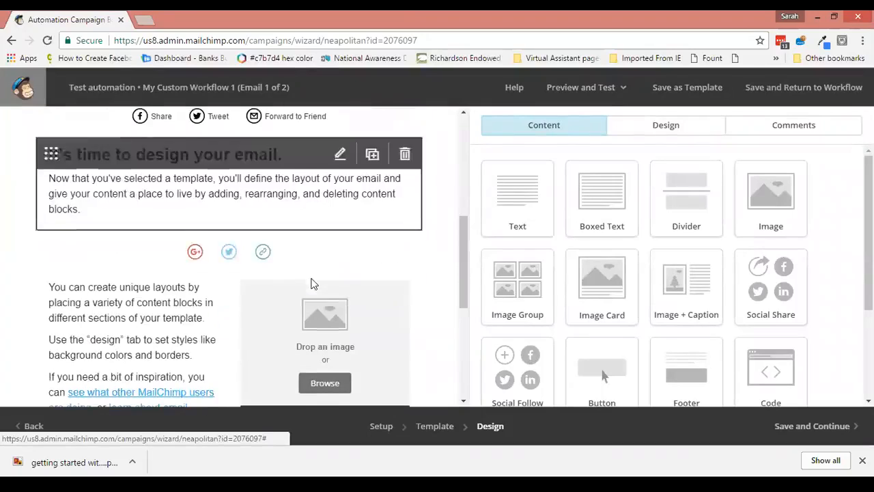
{"action": "left_click", "coordinate": [404, 154]}
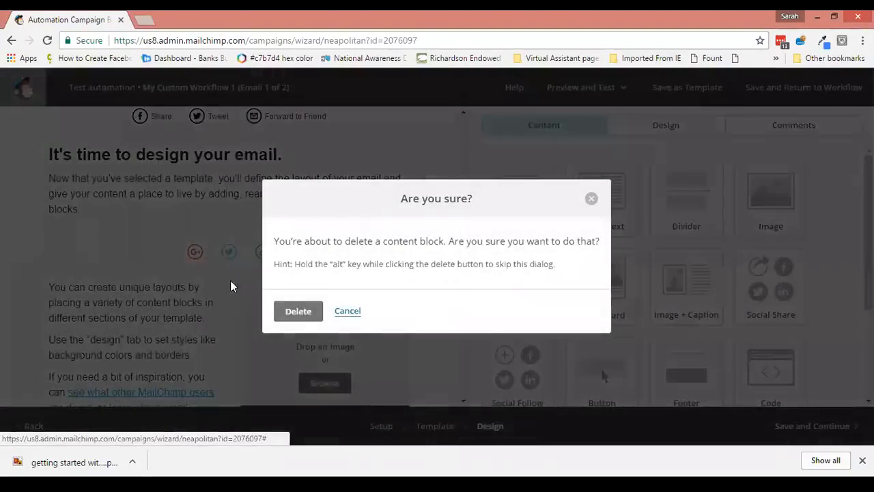
{"action": "left_click", "coordinate": [296, 311]}
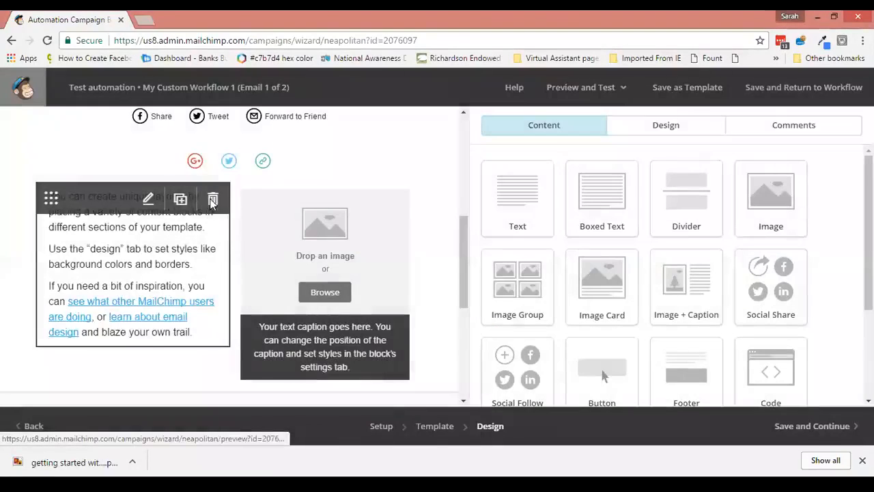
{"action": "left_click", "coordinate": [212, 198]}
{"action": "left_click", "coordinate": [298, 311]}
- Add a text block reading "This is a test email" between the share links and the social icons, and save the block
{"action": "left_click_drag", "start_coordinate": [517, 198], "coordinate": [282, 159]}
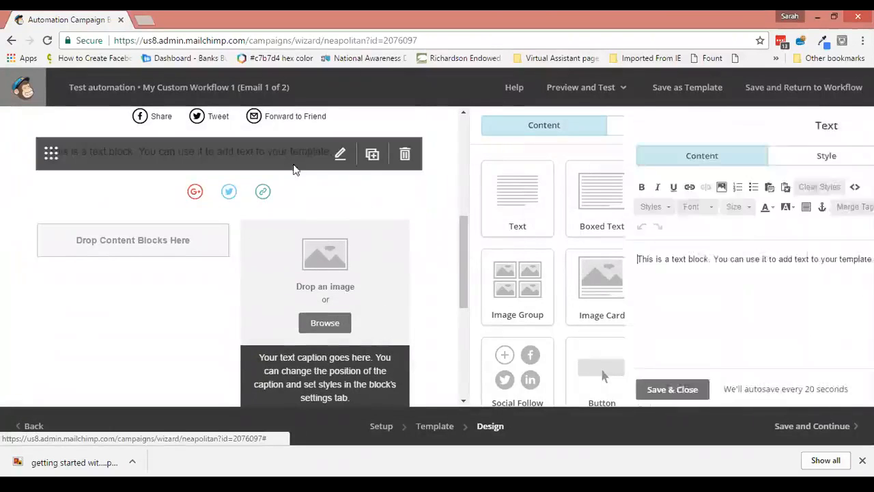
{"action": "left_click_drag", "start_coordinate": [741, 262], "coordinate": [429, 285]}
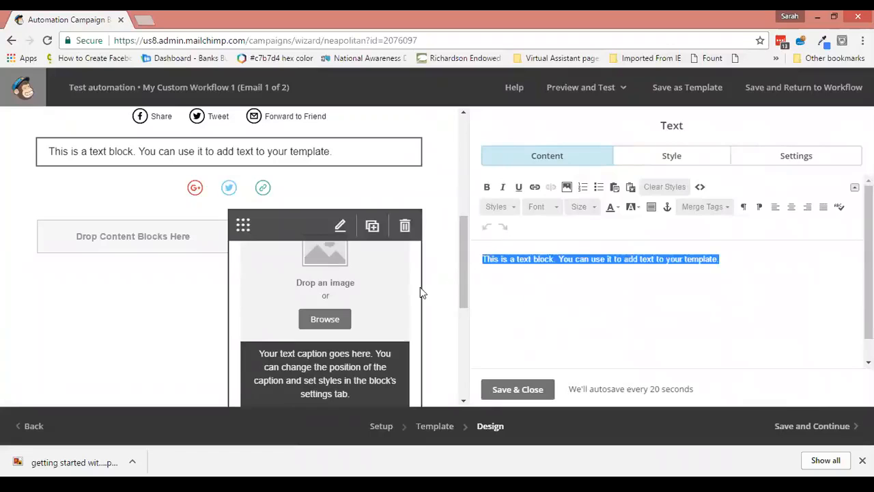
{"action": "type", "text": "This is a test email"}
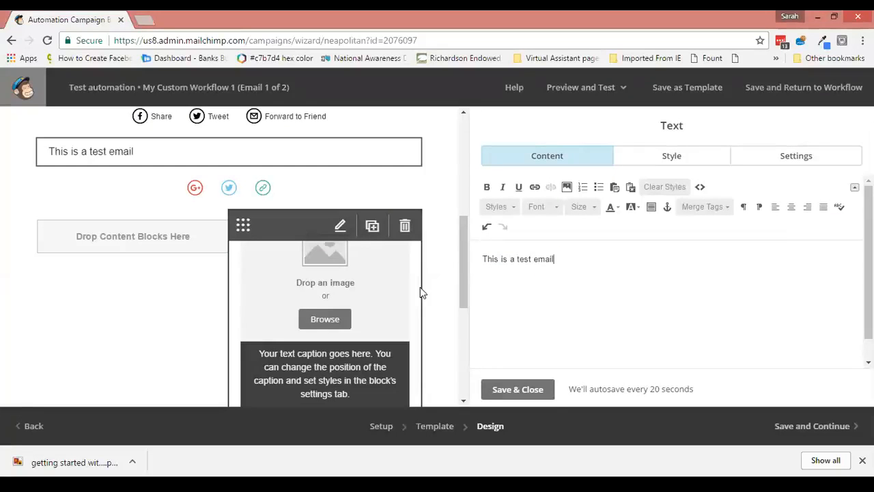
{"action": "left_click", "coordinate": [518, 389]}
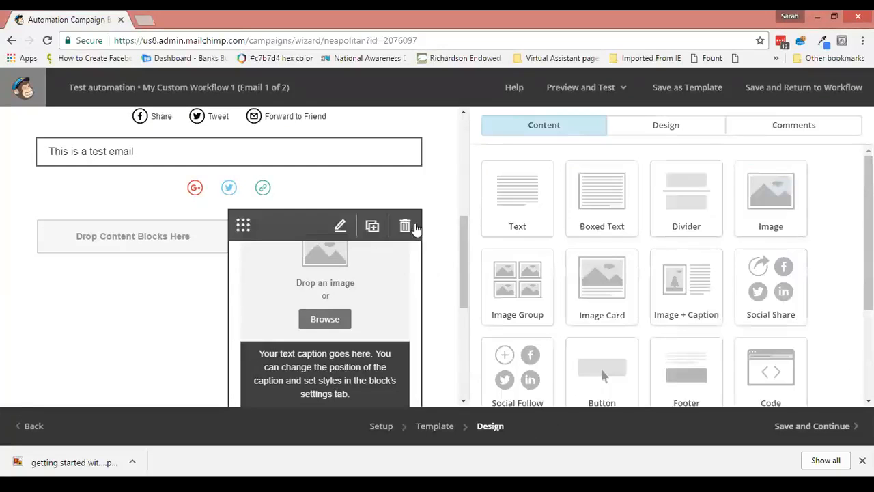
- Delete the right-column captioned image block from the first email, then save the design and continue to the workflow
{"action": "left_click", "coordinate": [413, 229]}
{"action": "left_click", "coordinate": [300, 313]}
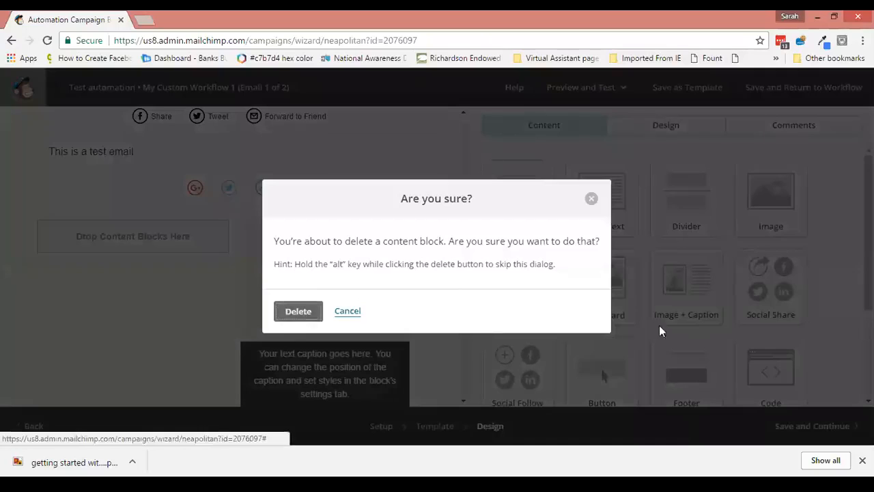
{"action": "left_click", "coordinate": [832, 427]}
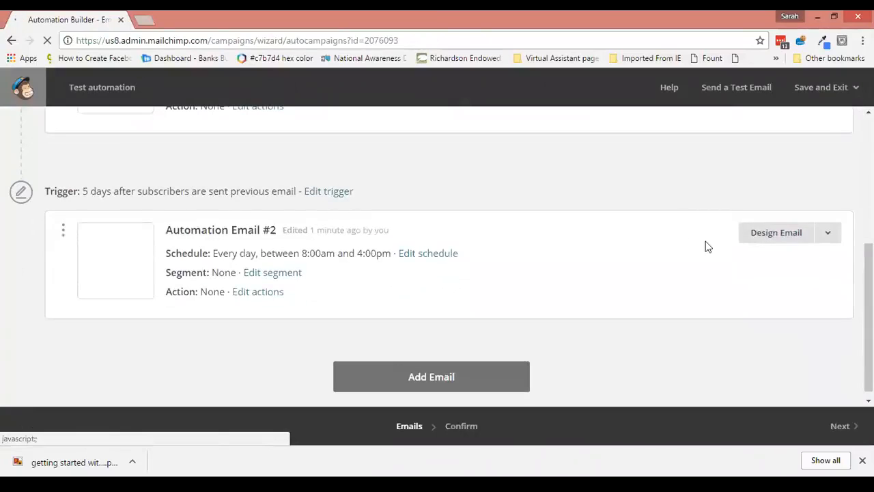
- Open the design of Automation Email #2 and delete its "It's time to design your email." block and left-column placeholder text block
{"action": "left_click", "coordinate": [757, 236]}
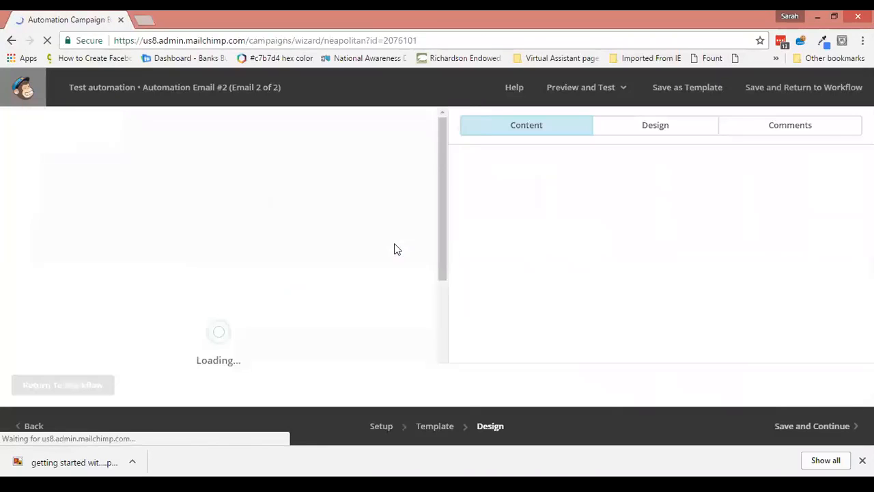
{"action": "scroll", "coordinate": [294, 269], "scroll_direction": "down", "scroll_amount": 5}
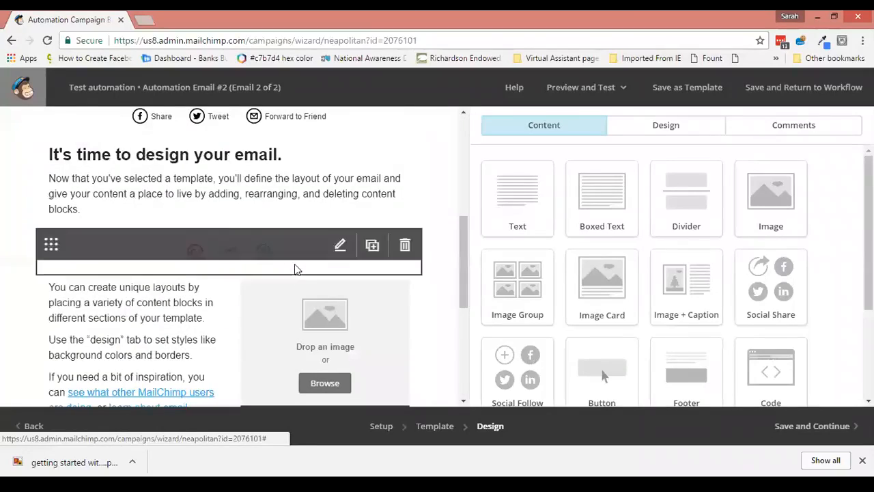
{"action": "left_click", "coordinate": [405, 156]}
{"action": "left_click", "coordinate": [300, 309]}
{"action": "left_click", "coordinate": [212, 203]}
{"action": "left_click", "coordinate": [290, 312]}
- Delete the social icons block below the share links and the captioned image block from Automation Email #2
{"action": "left_click", "coordinate": [404, 155]}
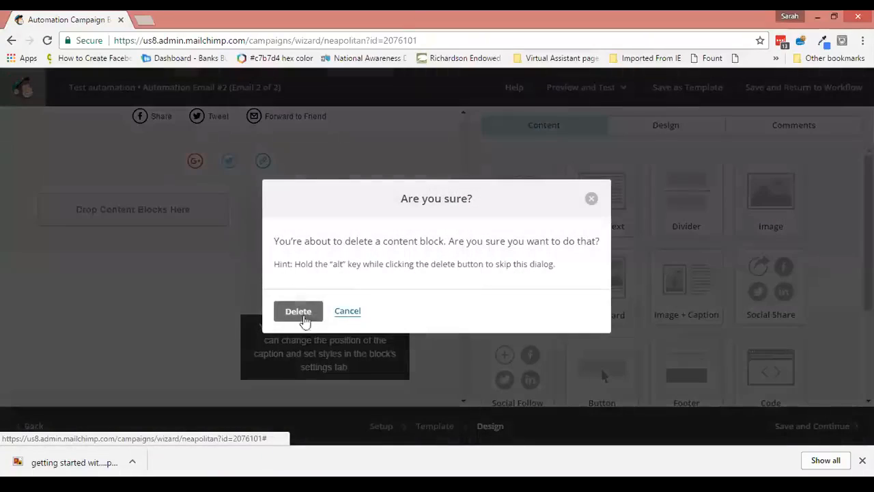
{"action": "left_click", "coordinate": [305, 313]}
{"action": "left_click", "coordinate": [404, 154]}
{"action": "left_click", "coordinate": [290, 314]}
- Add a text block reading "Second test email" below the share links of Automation Email #2, save the design and continue
{"action": "left_click_drag", "start_coordinate": [517, 208], "coordinate": [215, 316]}
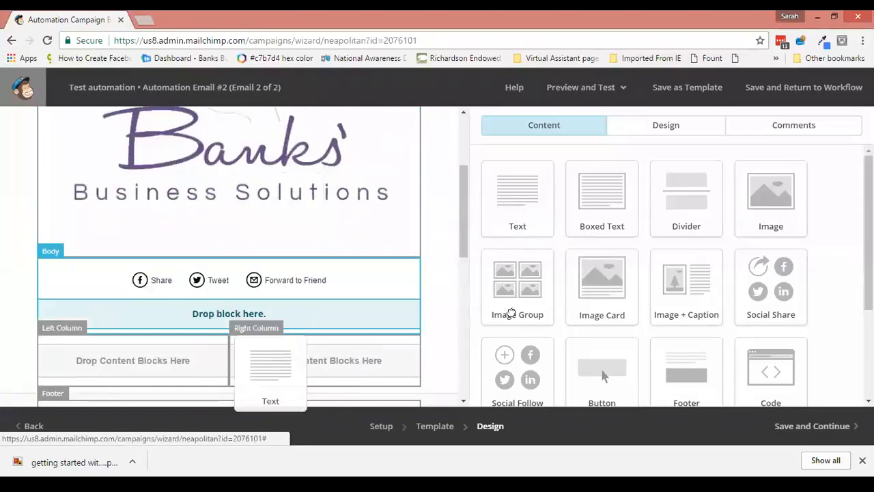
{"action": "left_click_drag", "start_coordinate": [748, 255], "coordinate": [300, 272]}
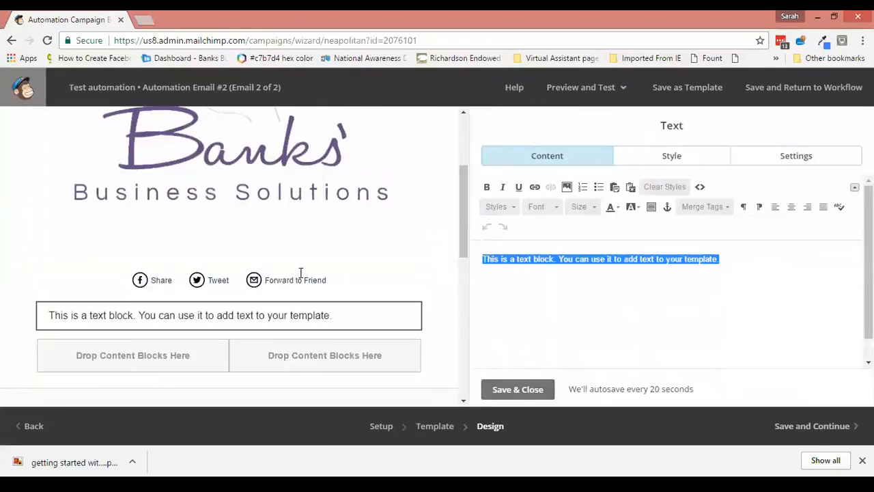
{"action": "type", "text": "Second tet"}
{"action": "type", "text": "t email"}
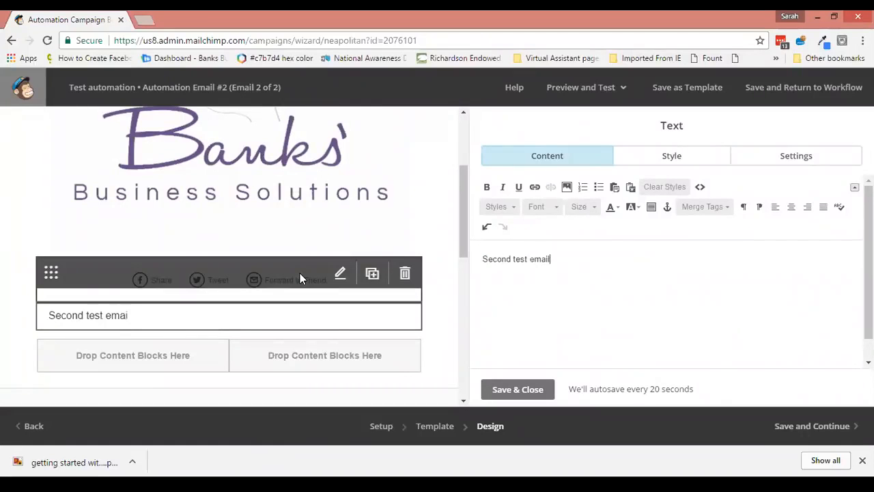
{"action": "left_click", "coordinate": [518, 389]}
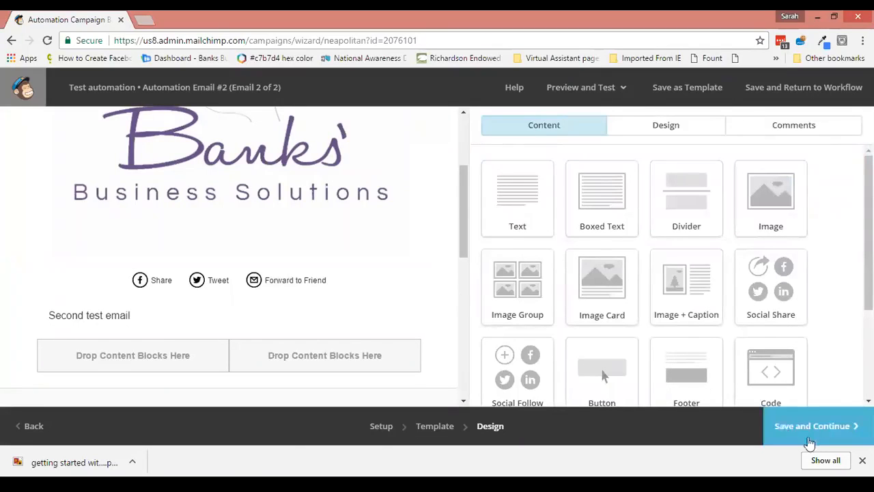
{"action": "left_click", "coordinate": [809, 440]}
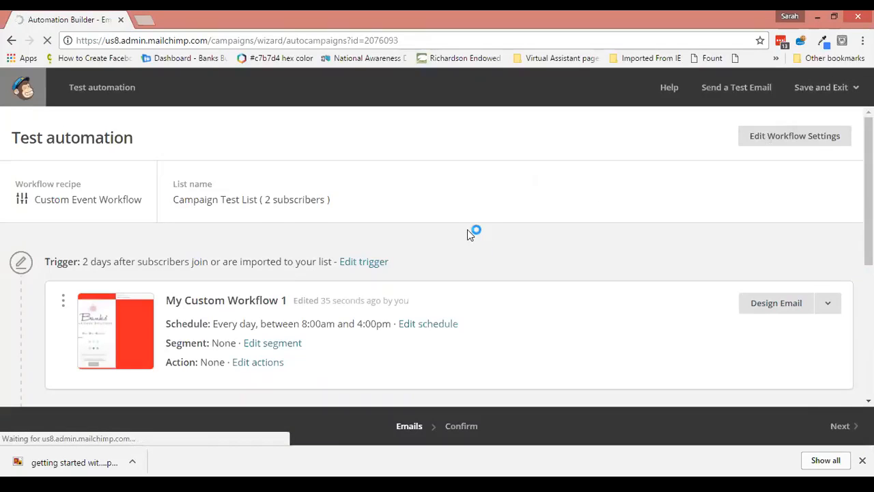
- Proceed to the Confirm stage, expand My Custom Workflow 1's email details and open its design to resolve the placeholder link issue
{"action": "scroll", "coordinate": [468, 234], "scroll_direction": "down", "scroll_amount": 3}
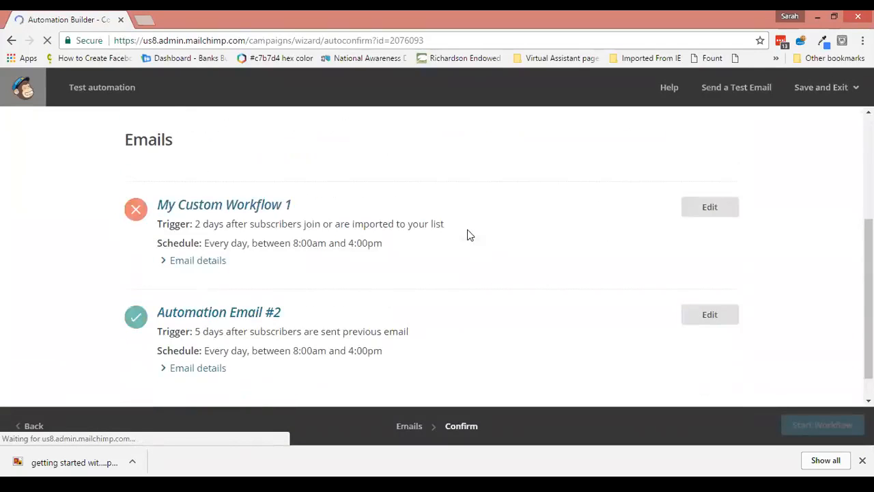
{"action": "left_click", "coordinate": [194, 261]}
{"action": "scroll", "coordinate": [371, 199], "scroll_direction": "down", "scroll_amount": 5}
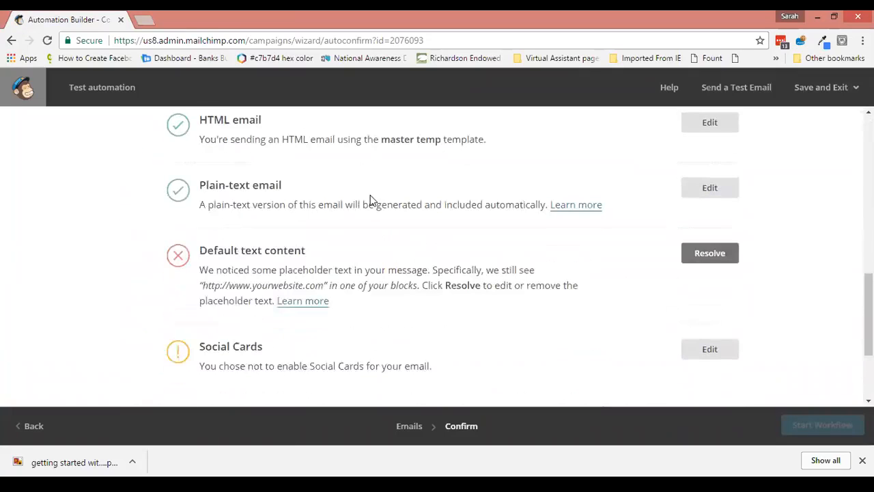
{"action": "scroll", "coordinate": [370, 200], "scroll_direction": "down", "scroll_amount": 1}
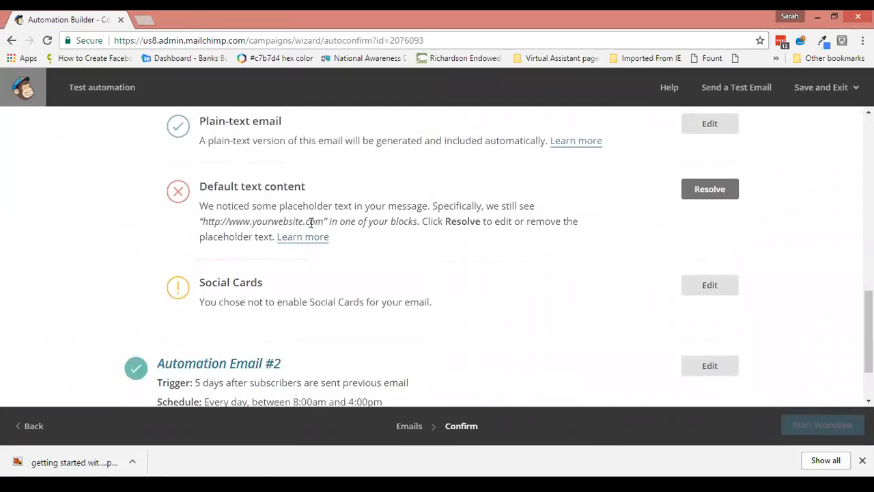
{"action": "left_click", "coordinate": [701, 195]}
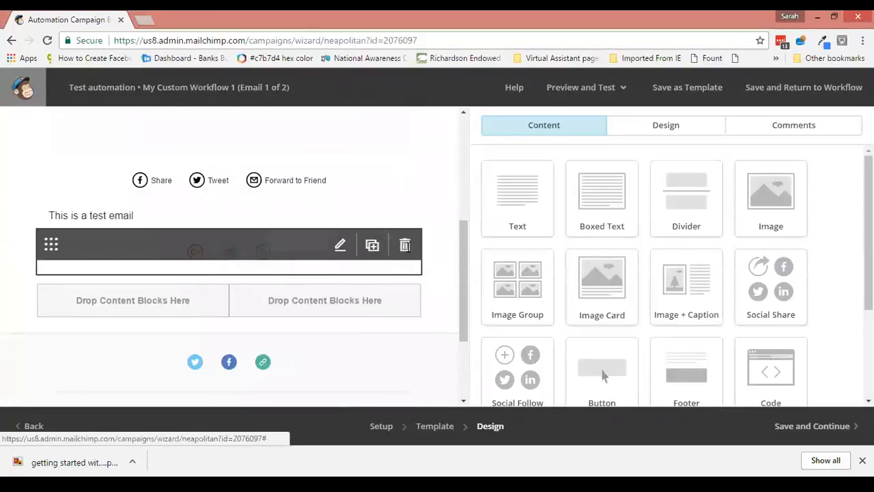
- Delete the social icons block below the "This is a test email" text, then save the first email's design and continue
{"action": "left_click", "coordinate": [403, 243]}
{"action": "left_click", "coordinate": [297, 312]}
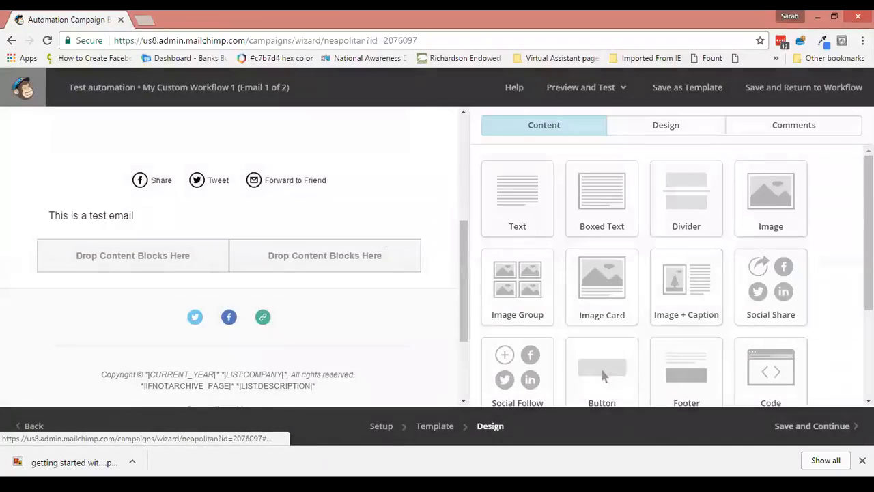
{"action": "left_click", "coordinate": [812, 423]}
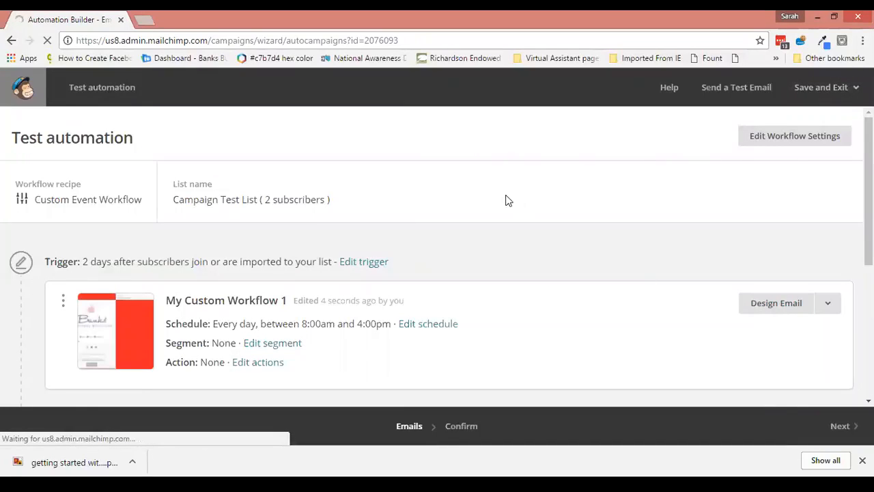
- Proceed to the Confirm stage and check the list, tracking and status of both workflow emails
{"action": "scroll", "coordinate": [439, 238], "scroll_direction": "down", "scroll_amount": 2}
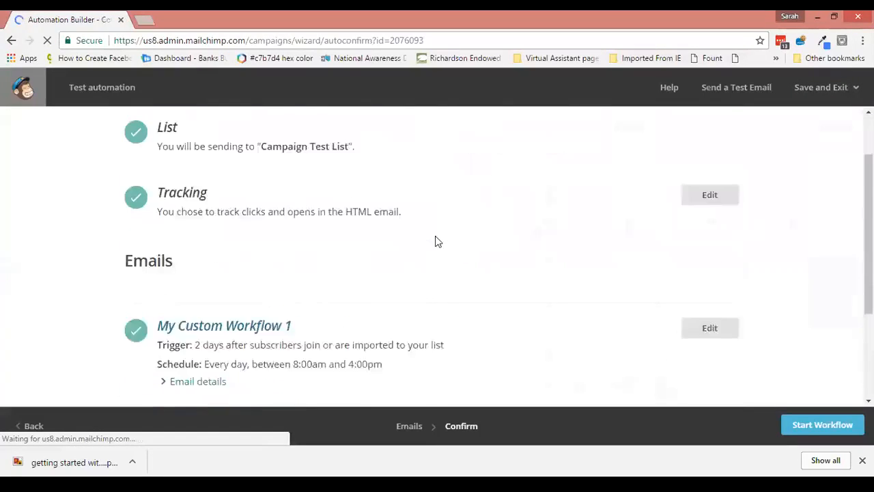
{"action": "scroll", "coordinate": [371, 213], "scroll_direction": "down", "scroll_amount": 1}
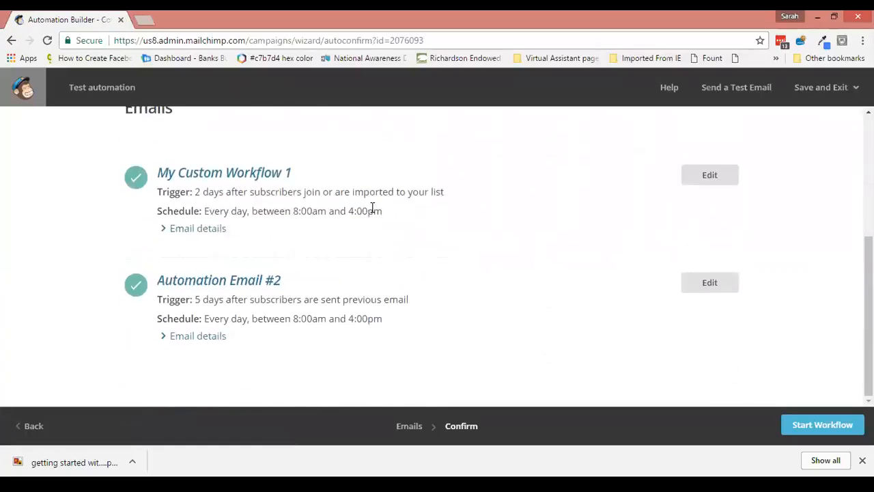
{"action": "scroll", "coordinate": [371, 205], "scroll_direction": "up", "scroll_amount": 3}
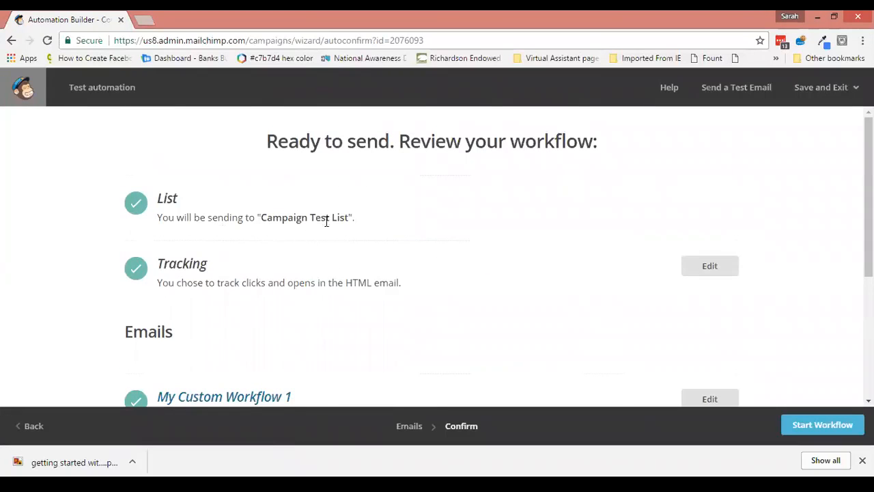
- Start the automation workflow for the Campaign Test List, confirm the start and go to the Automation overview
{"action": "left_click", "coordinate": [798, 424]}
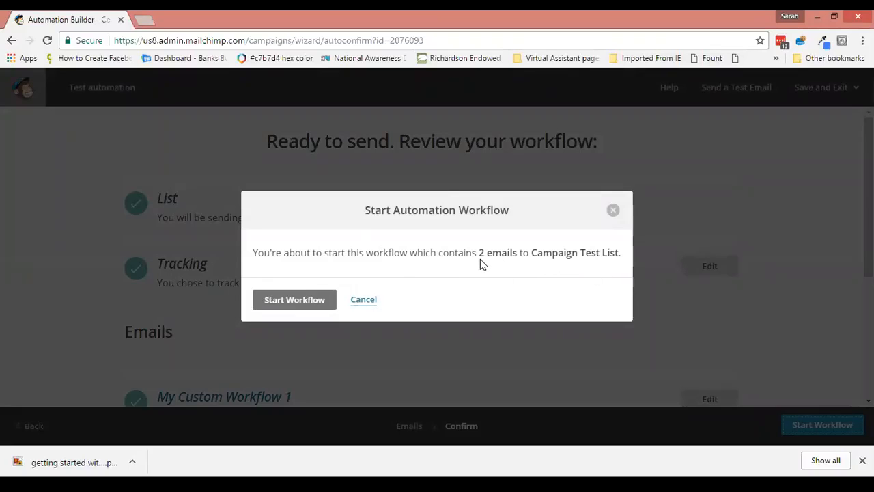
{"action": "left_click", "coordinate": [293, 301]}
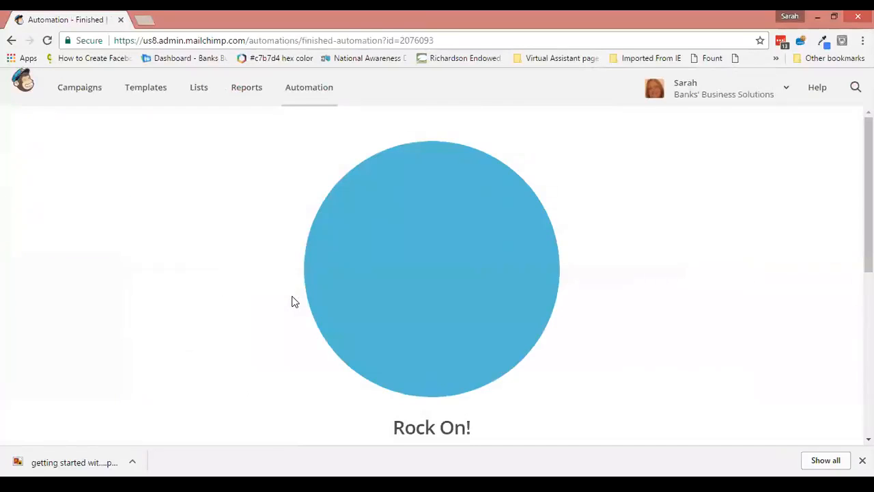
{"action": "scroll", "coordinate": [292, 301], "scroll_direction": "down", "scroll_amount": 3}
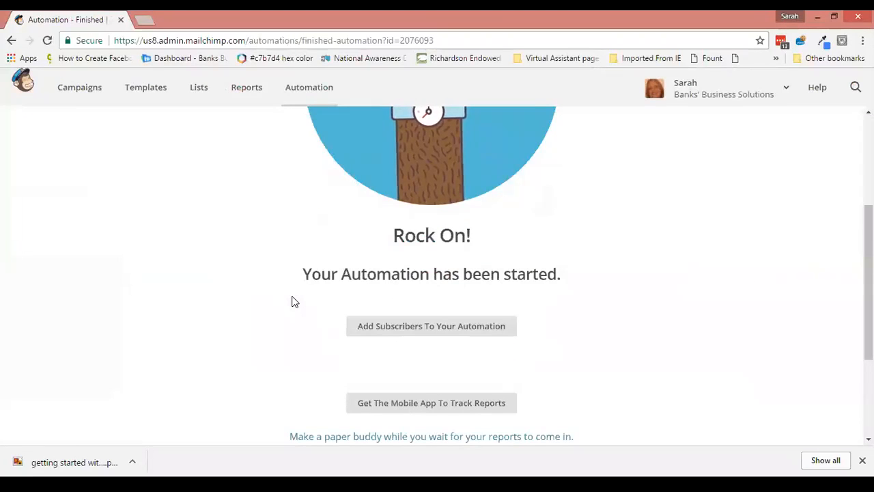
{"action": "left_click", "coordinate": [314, 93]}
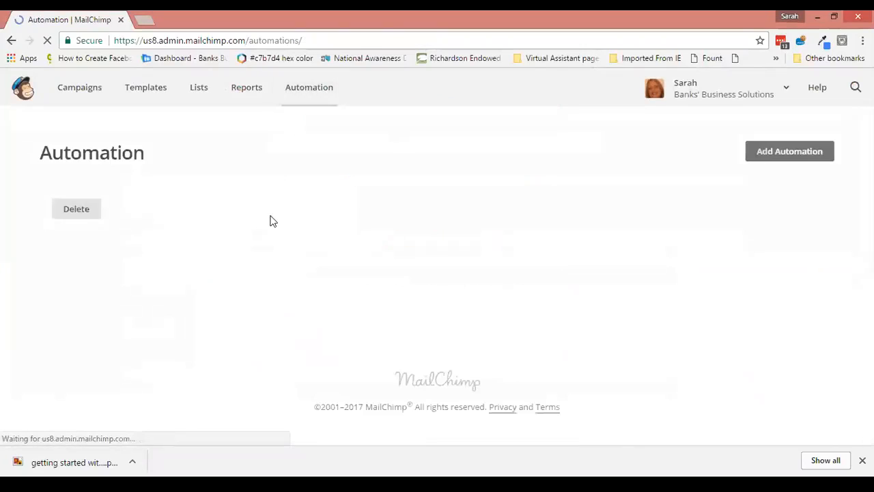